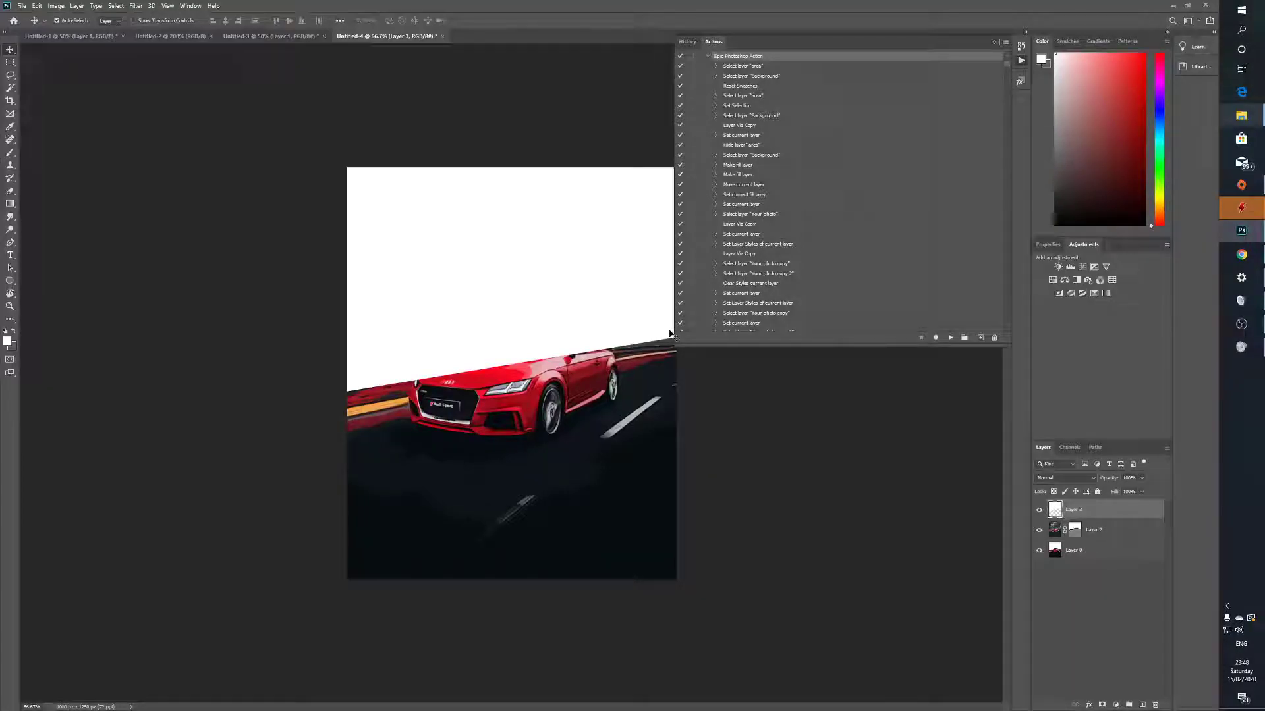
Step: Crop the car photo to a smaller portrait frame with the top edge lowered and image rotated
click(992, 44)
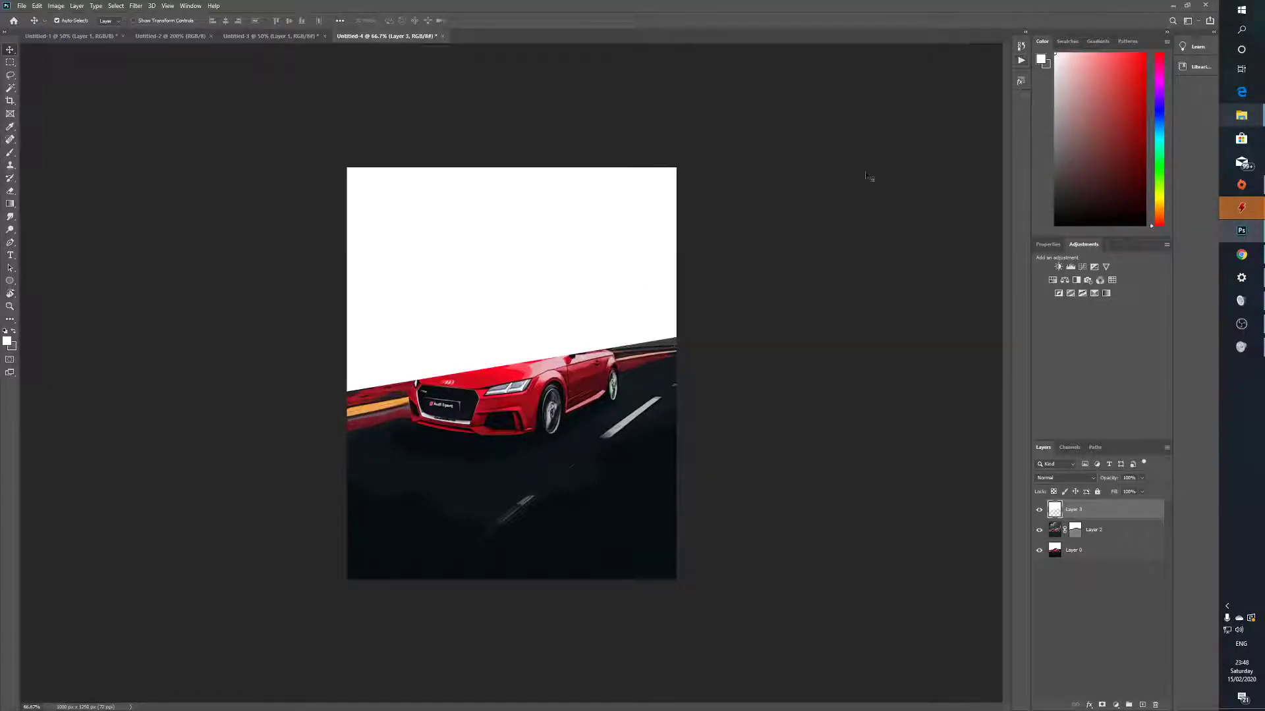
key(c)
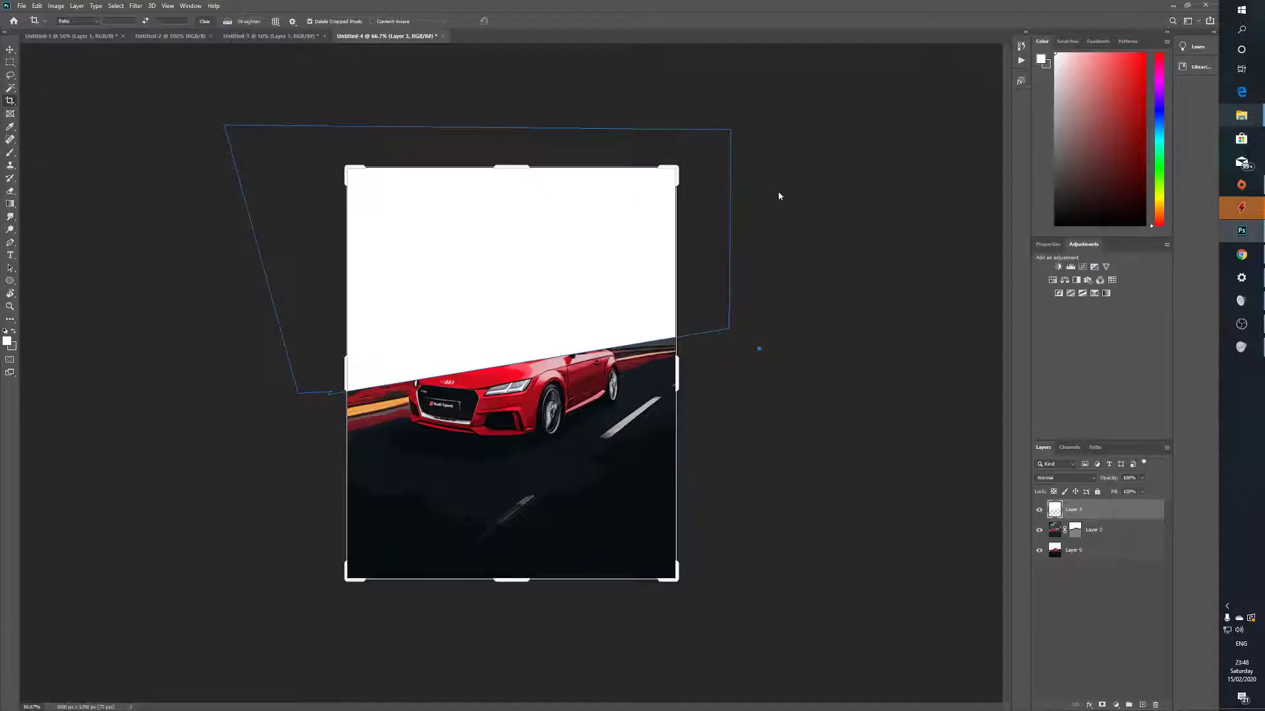
key(Escape)
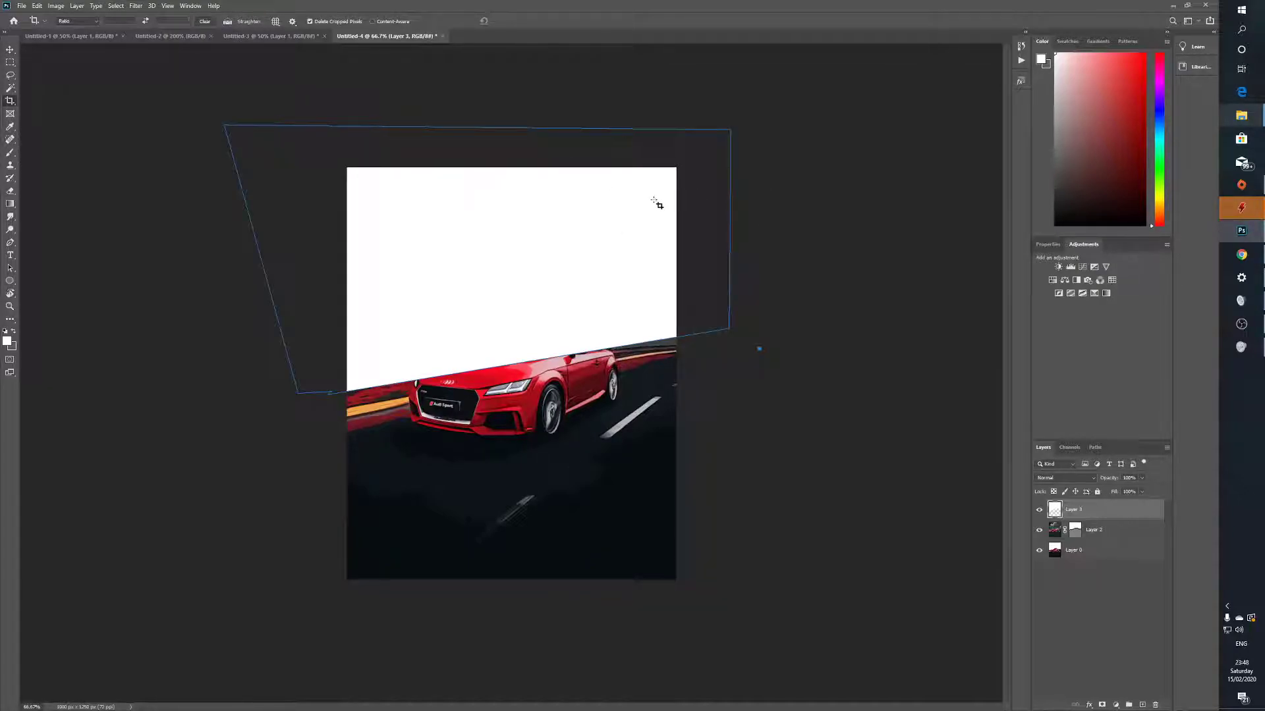
click(511, 169)
mouse_move(511, 168)
mouse_down()
mouse_move(437, 214)
mouse_move(535, 247)
mouse_up()
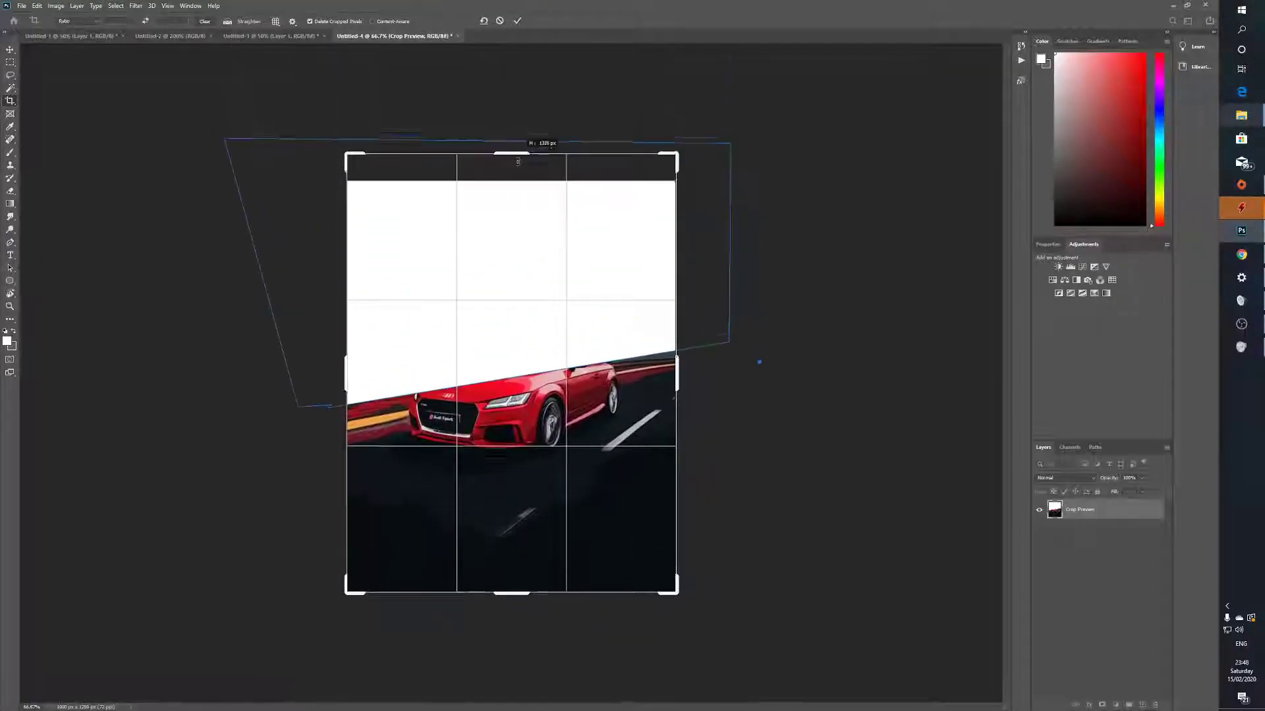
drag(351, 366, 465, 351)
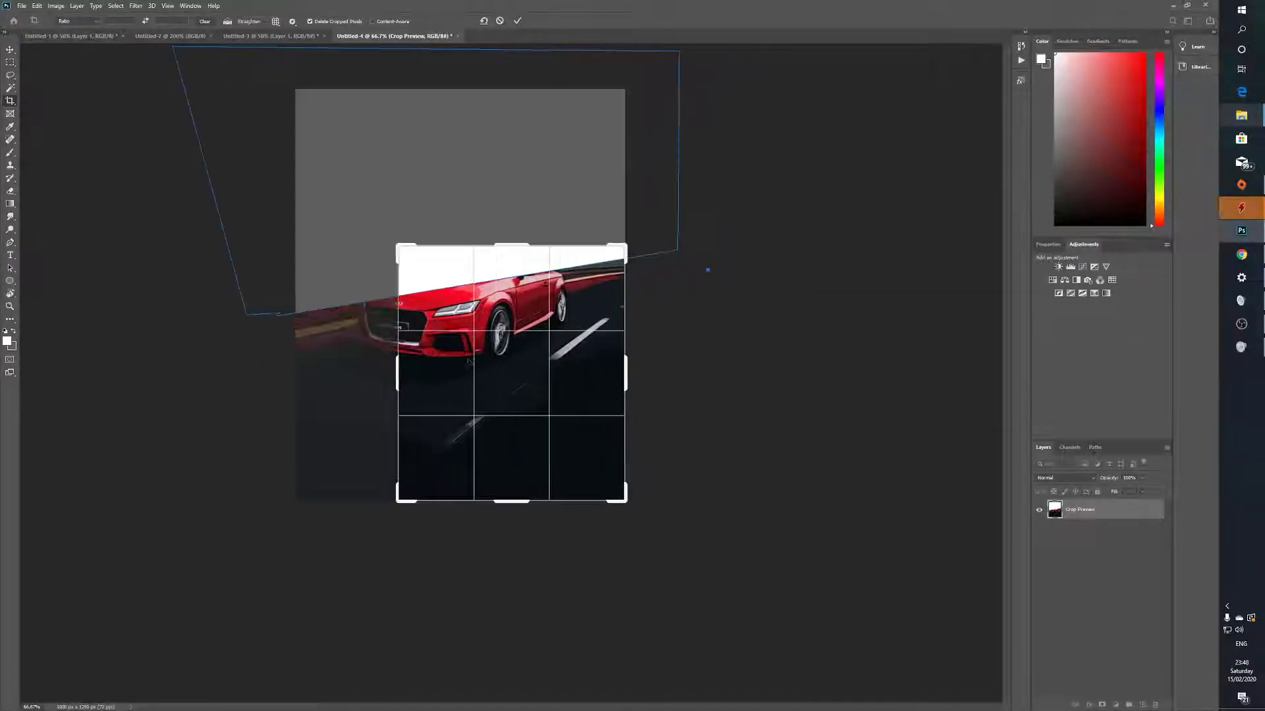
mouse_move(654, 506)
mouse_down()
mouse_move(716, 315)
mouse_move(751, 375)
mouse_up()
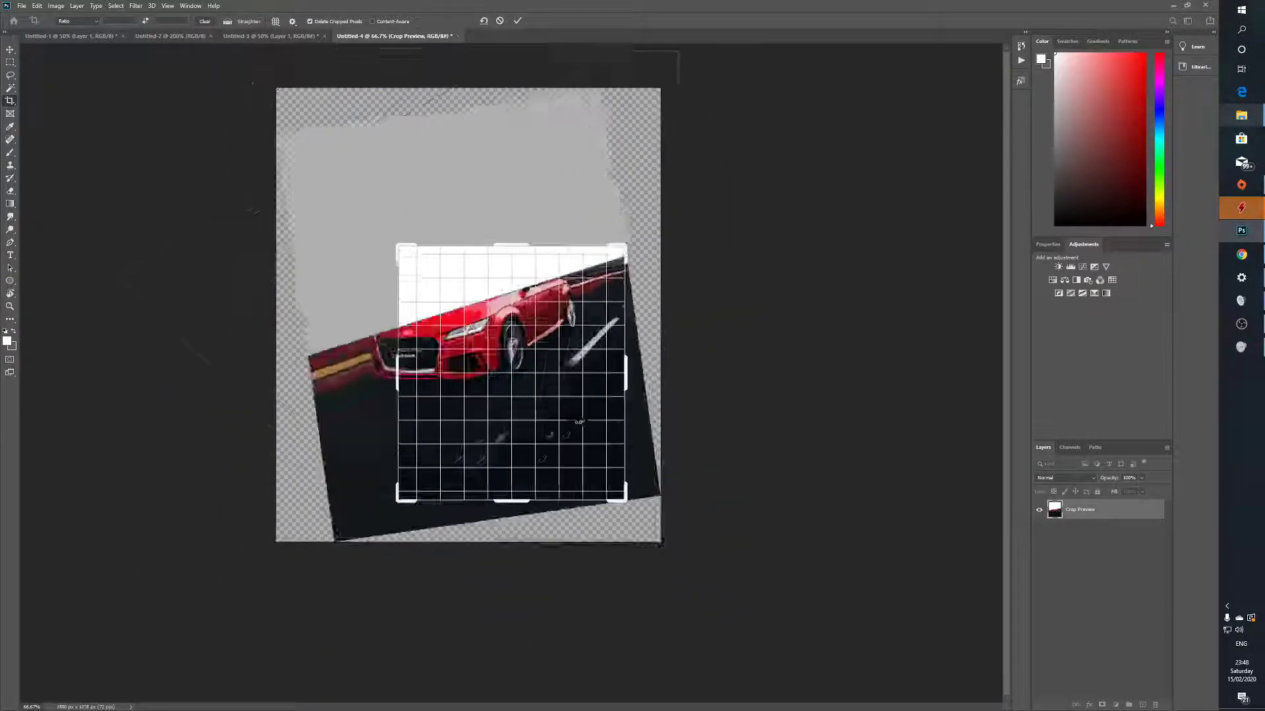
key(Return)
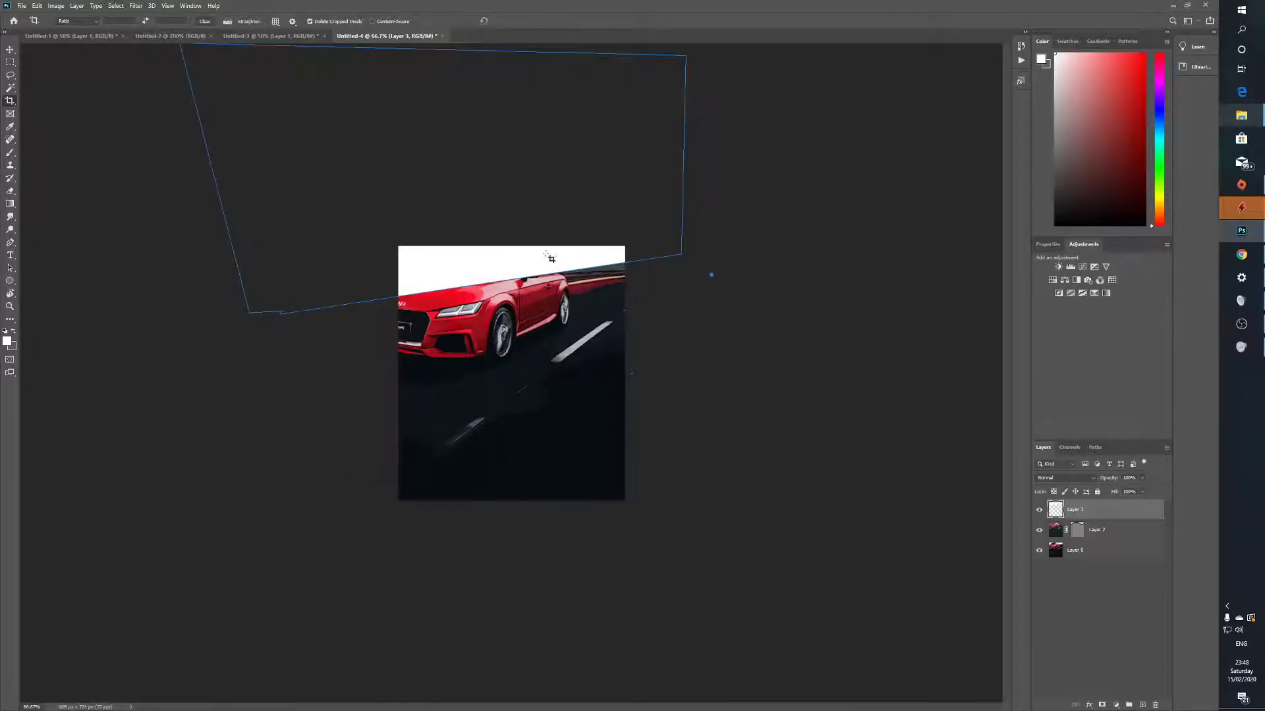
click(57, 6)
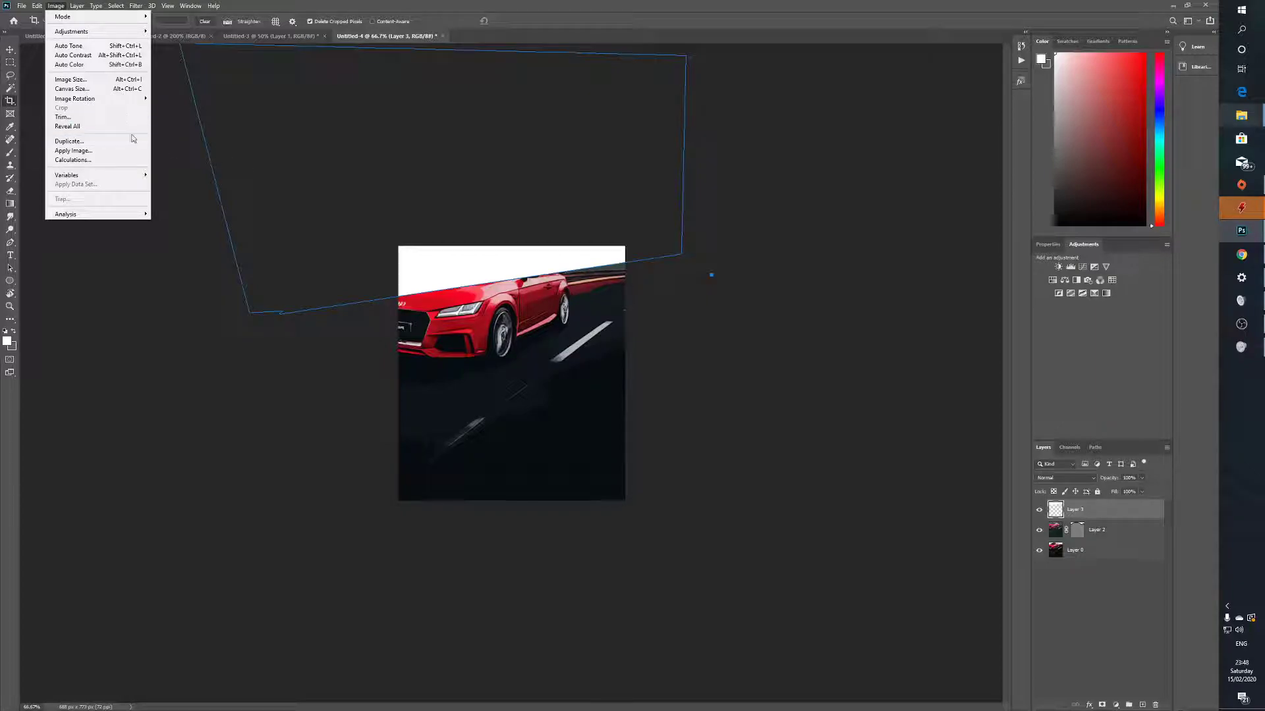
click(74, 79)
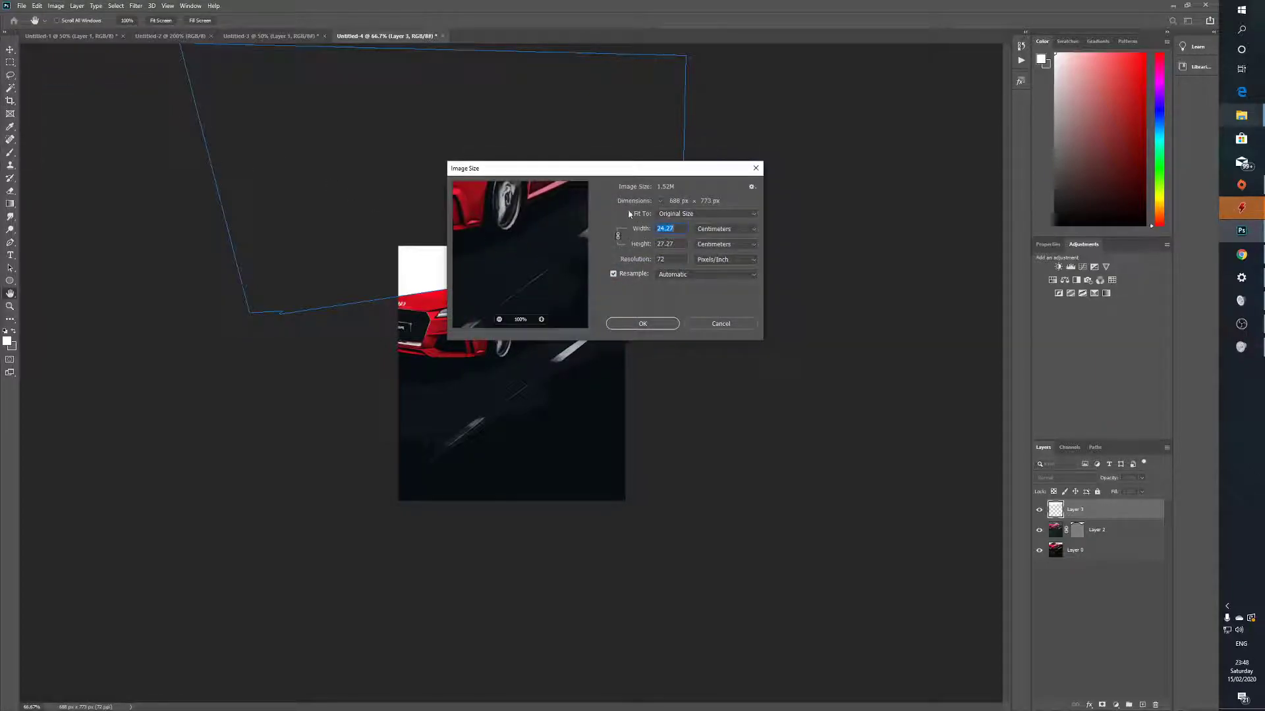
click(697, 214)
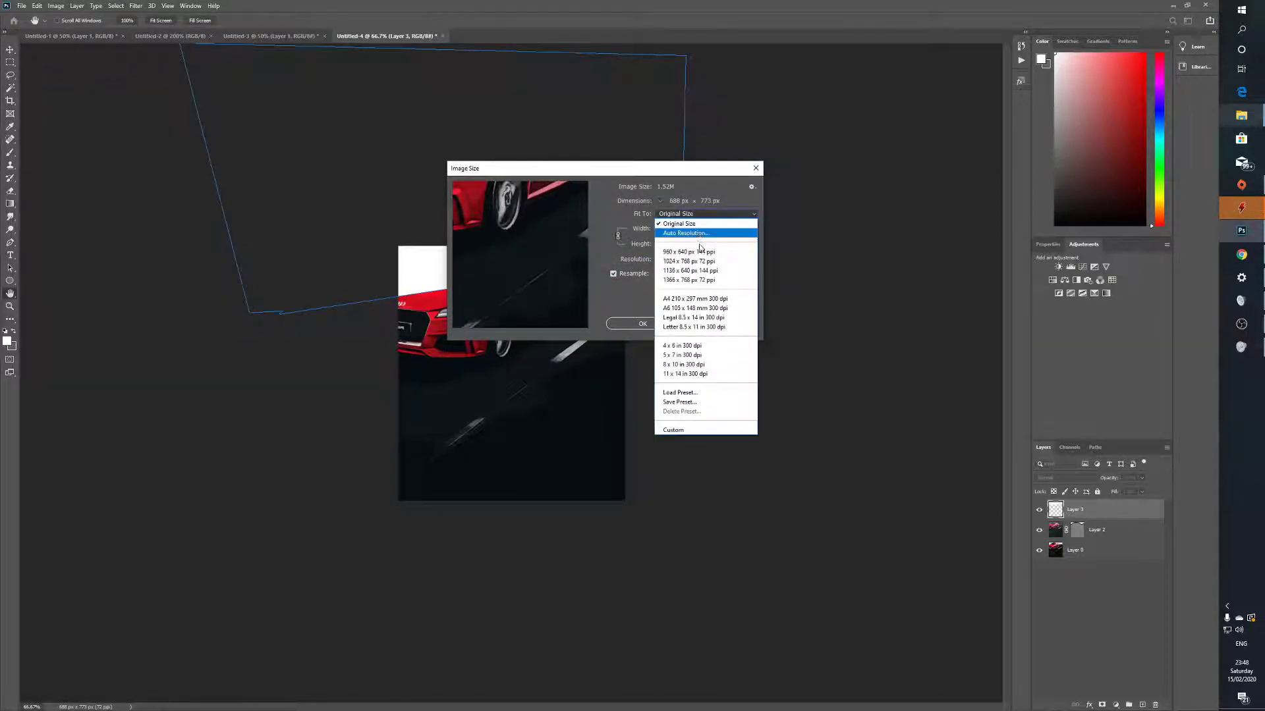
key(Escape)
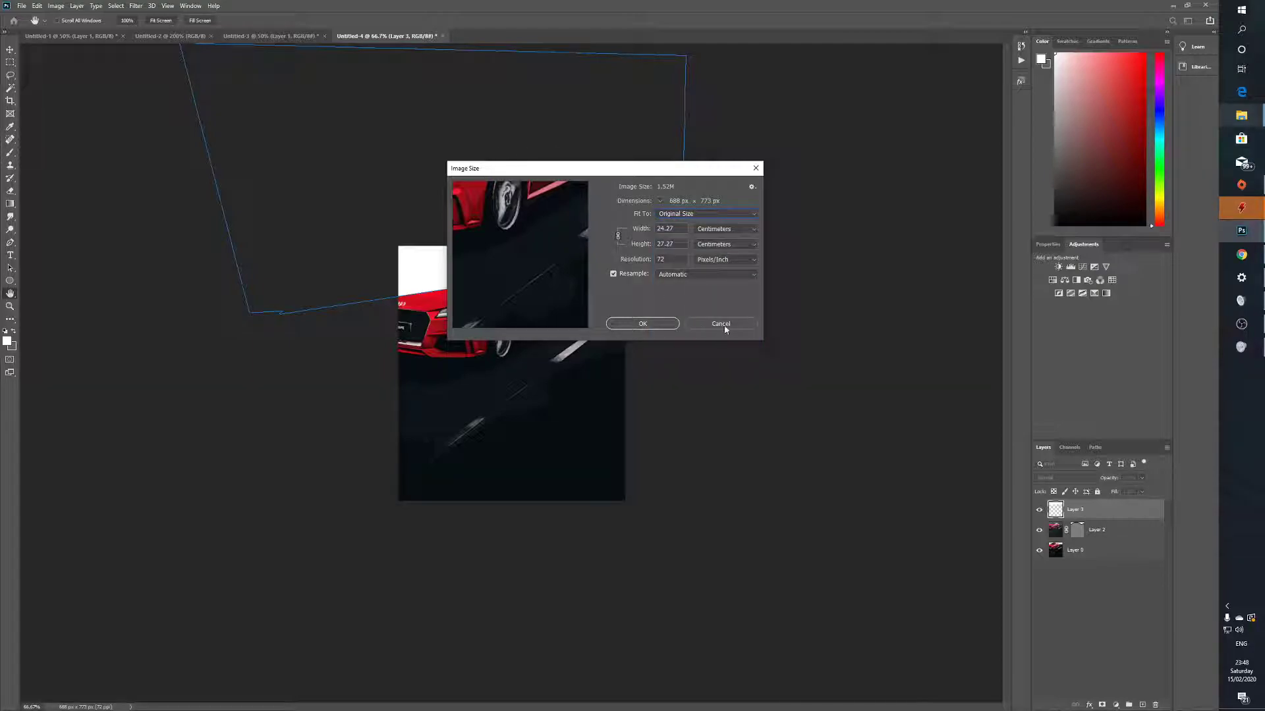
click(720, 324)
click(58, 5)
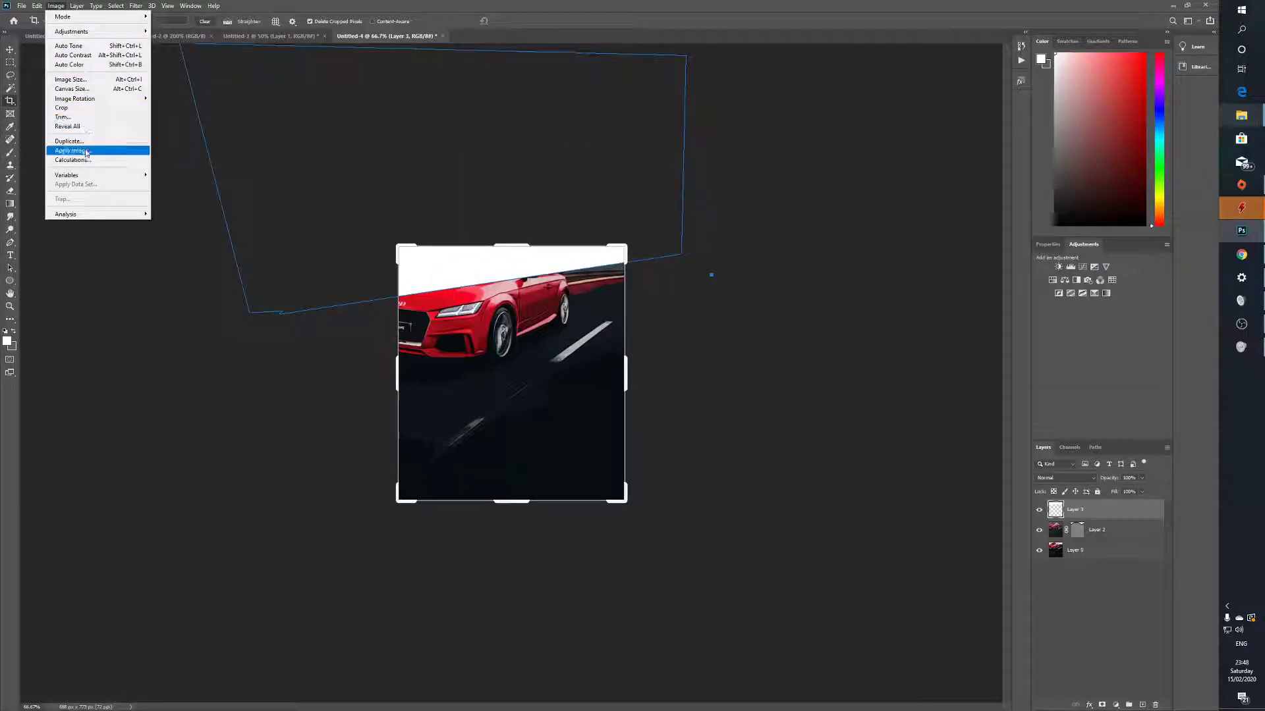
Step: Check the 688 × 773 px canvas size without changes, then bring up Image Size
click(96, 89)
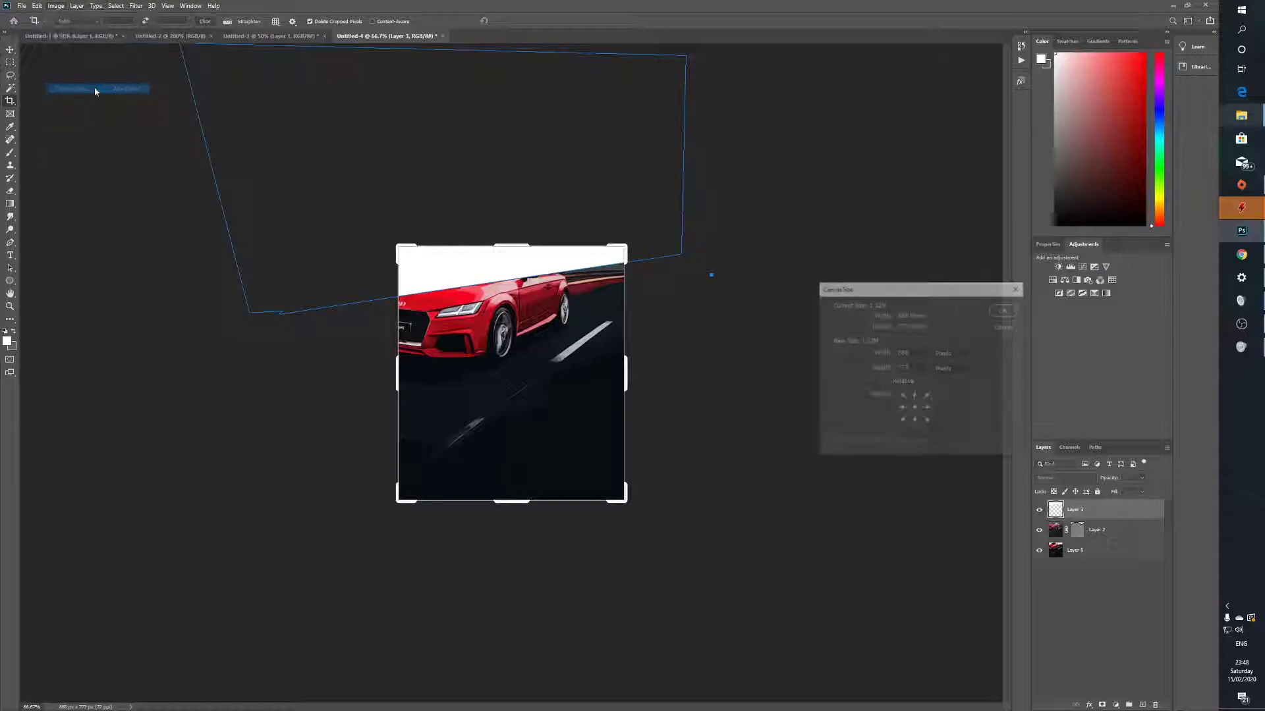
click(1005, 326)
click(56, 6)
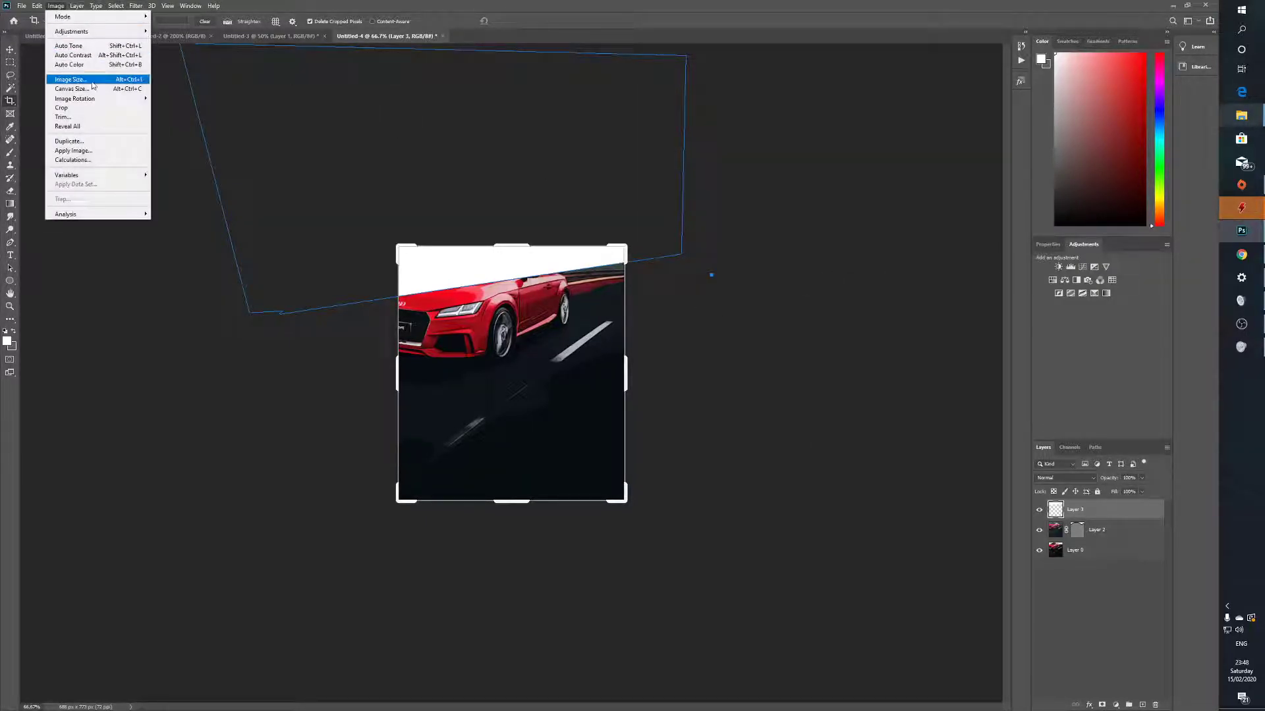
click(96, 79)
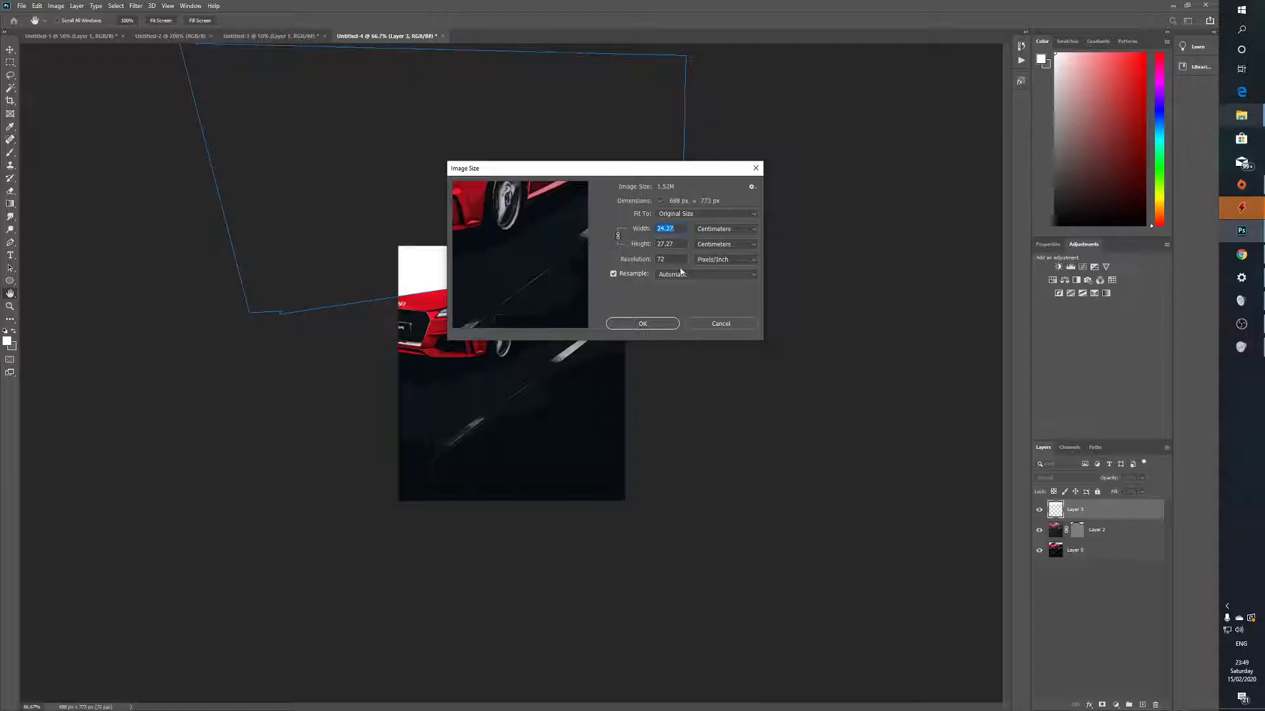
Step: Close Image Size unchanged and cancel the active crop
click(642, 323)
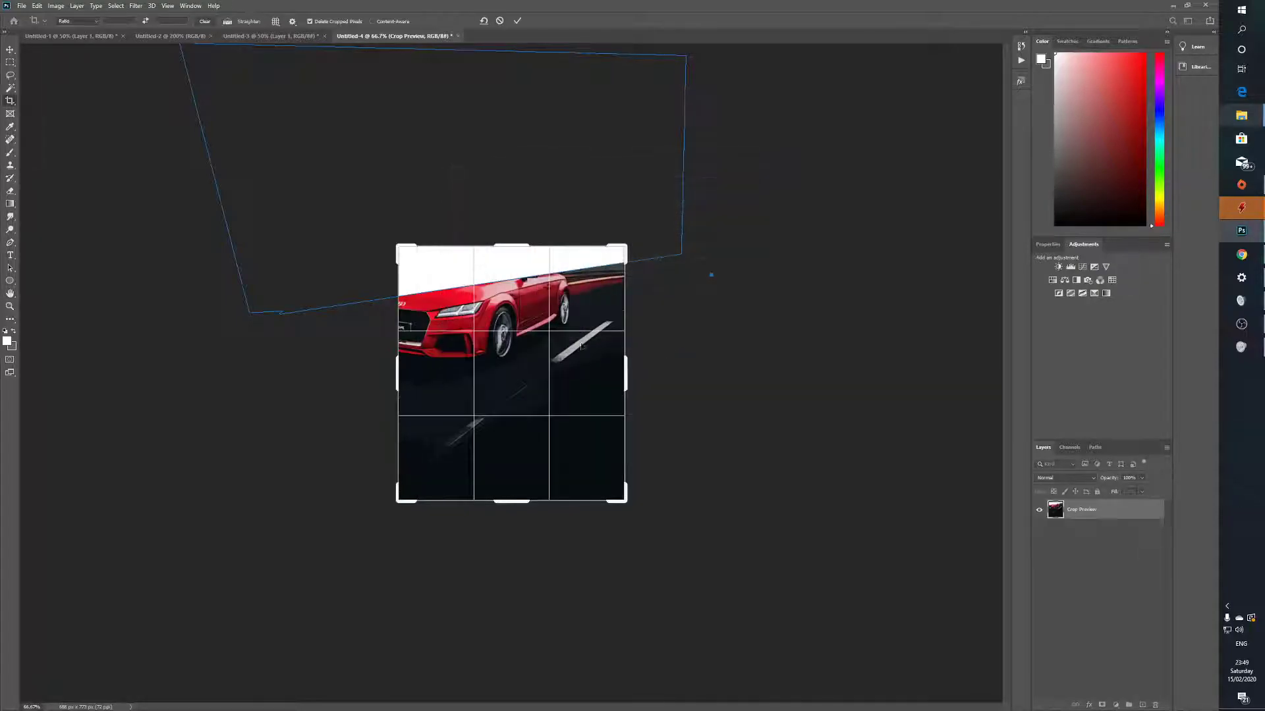
click(54, 6)
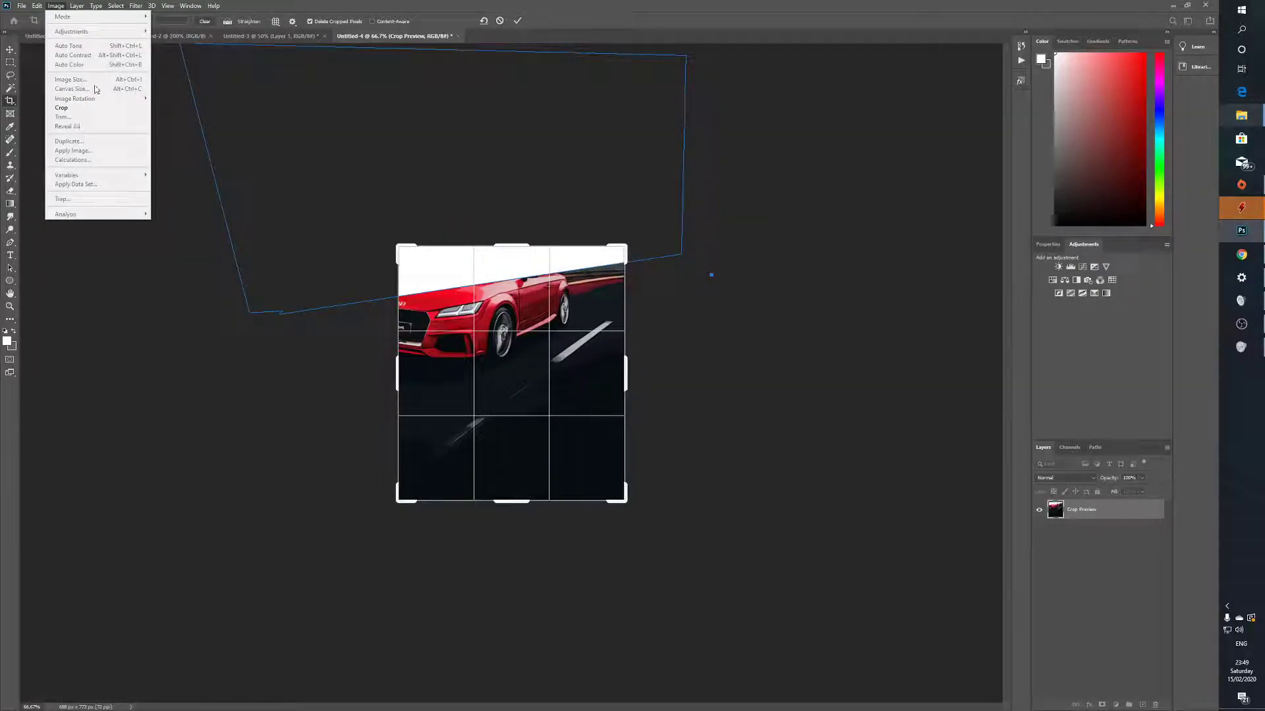
click(306, 183)
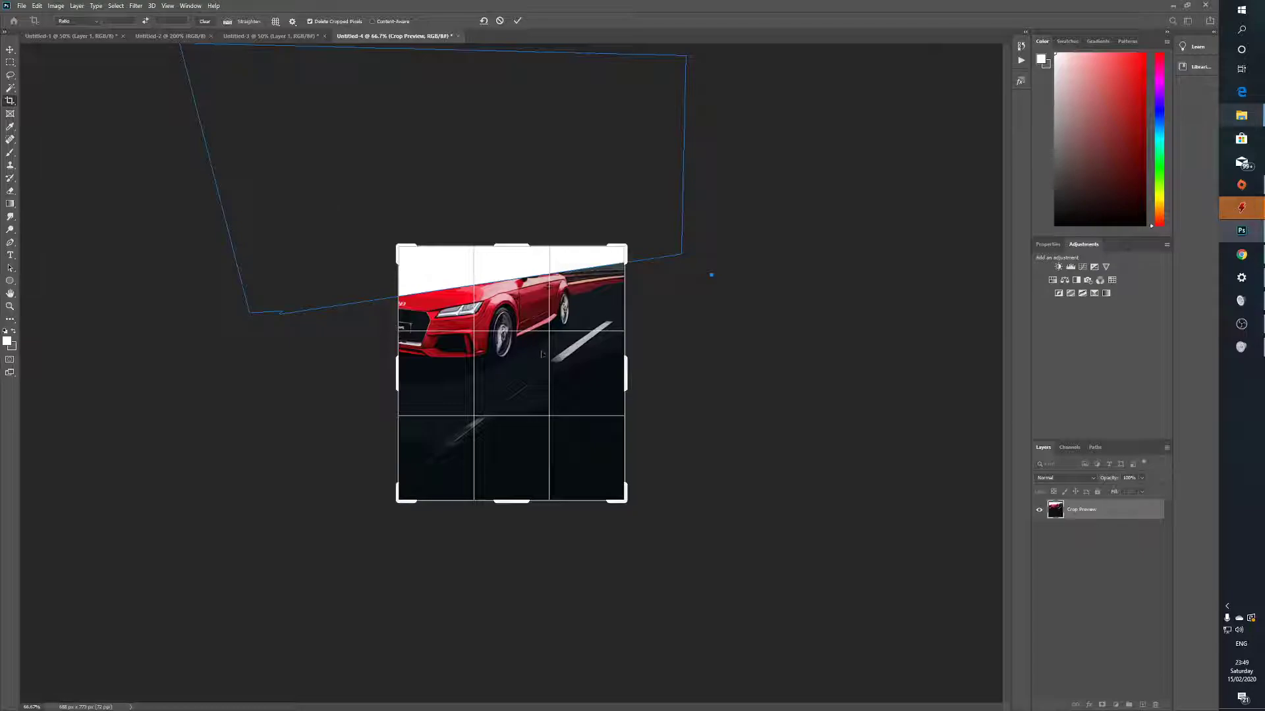
key(Escape)
Step: Narrow the canvas width anchored at bottom centre, accepting the clipping warning
click(54, 7)
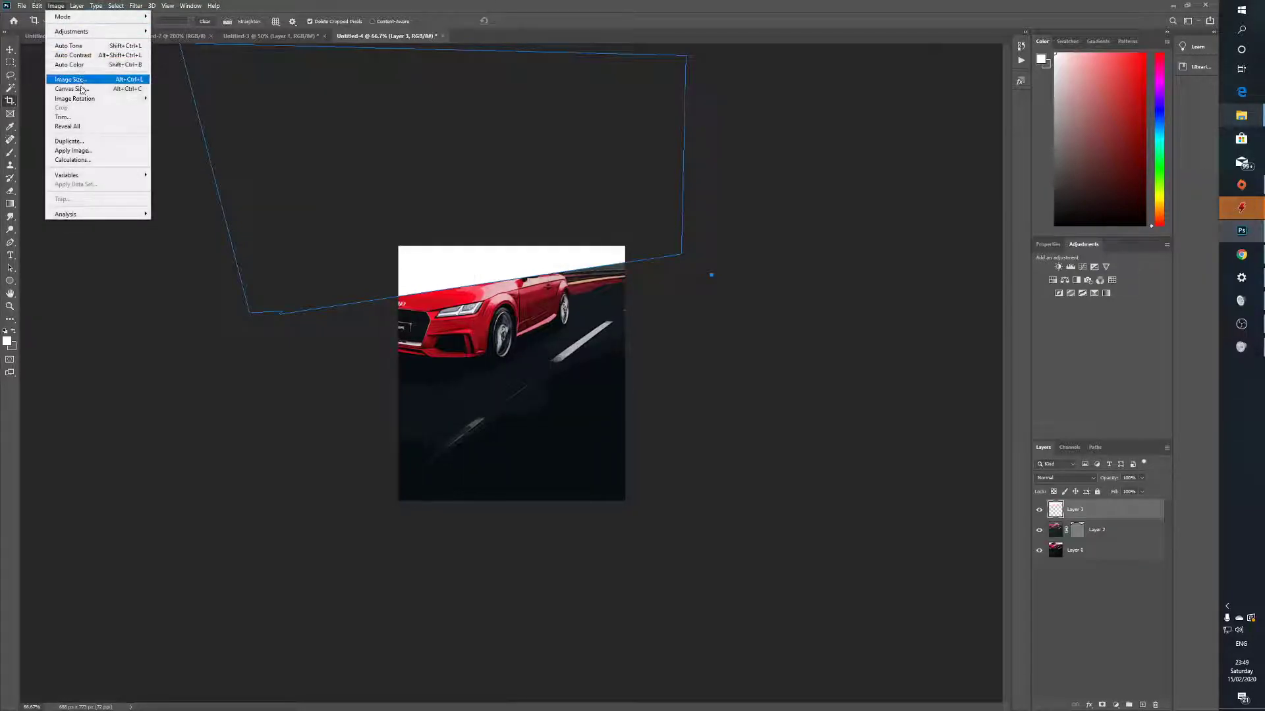
click(72, 88)
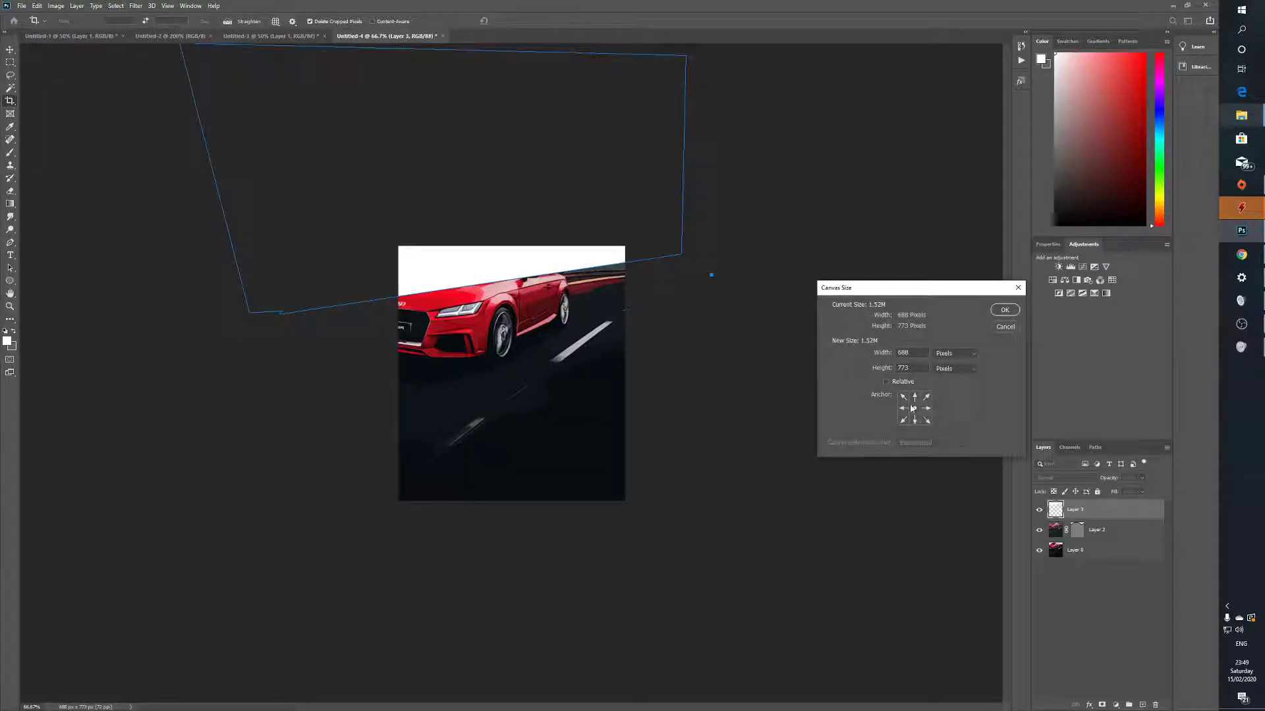
click(914, 421)
click(1005, 309)
key(Return)
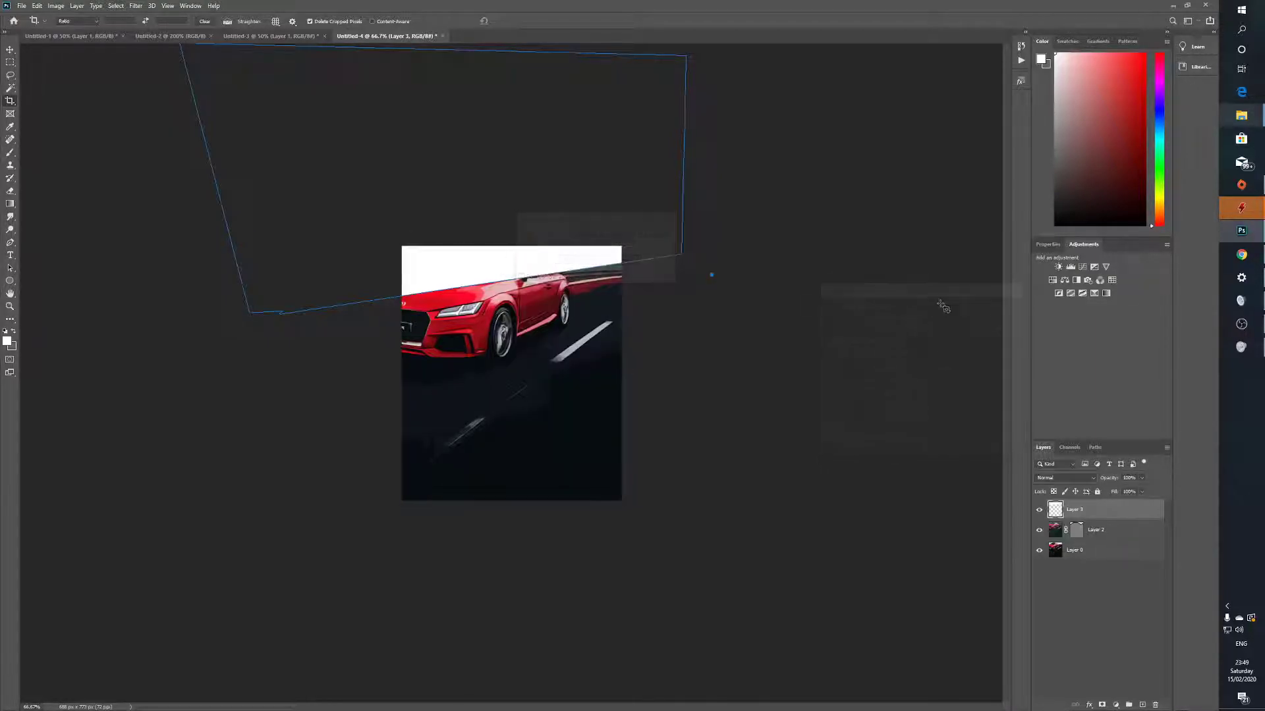
Step: Review Image Size on the narrowed picture, then start a crop frame around it
click(56, 7)
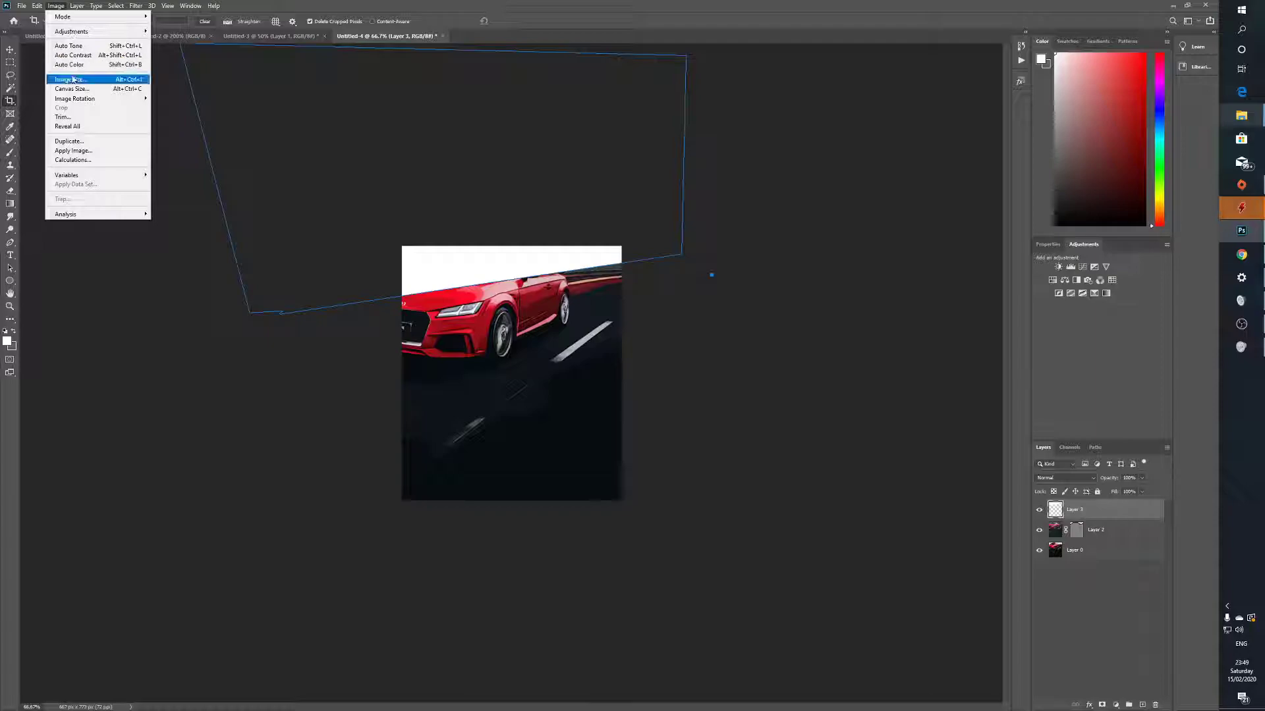
click(74, 79)
click(721, 324)
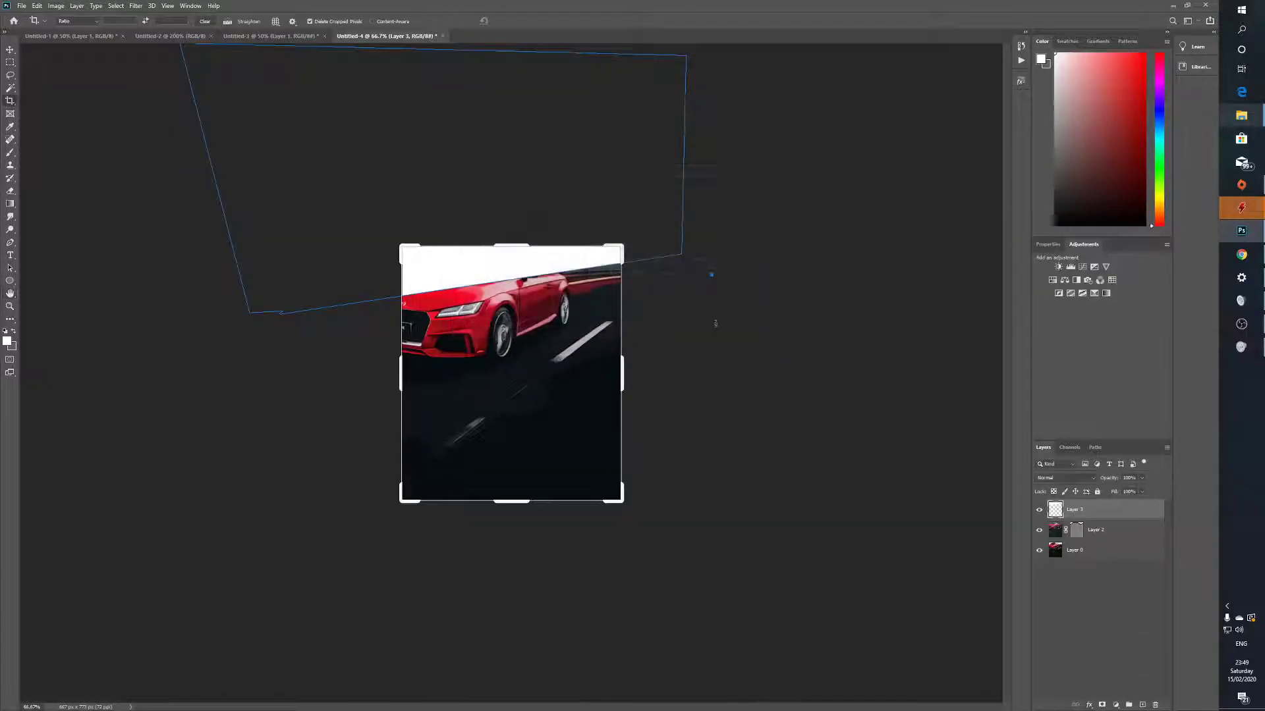
key(c)
Step: Extend the crop well past the image's top and right edges and dismiss the transform error
drag(622, 247, 751, 210)
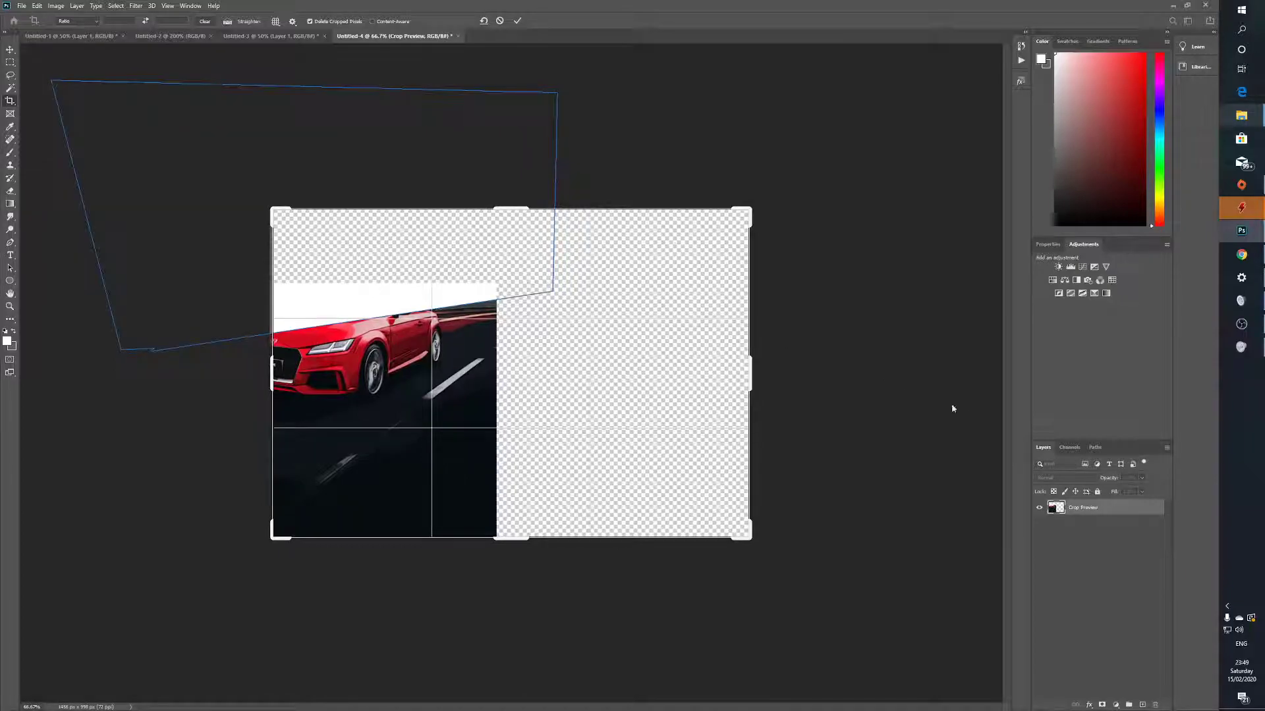
key(Return)
key(ctrl+t)
click(596, 268)
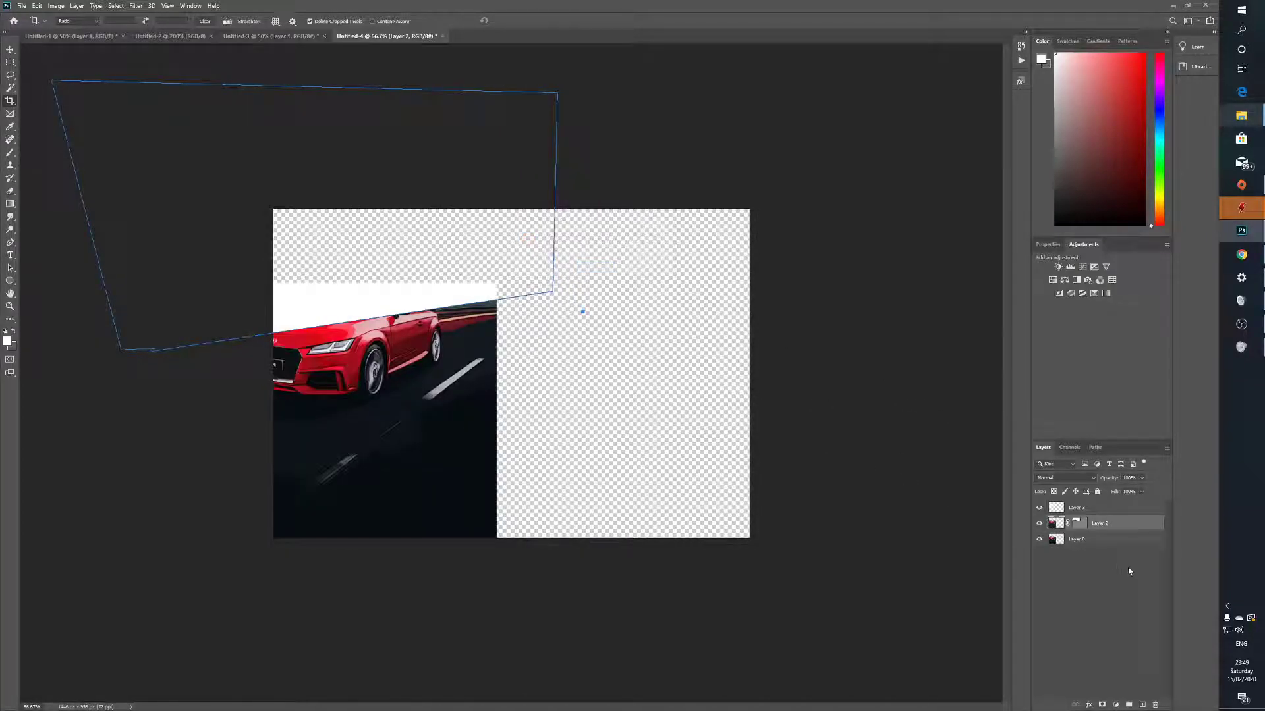
click(1107, 540)
key(ctrl+t)
click(596, 268)
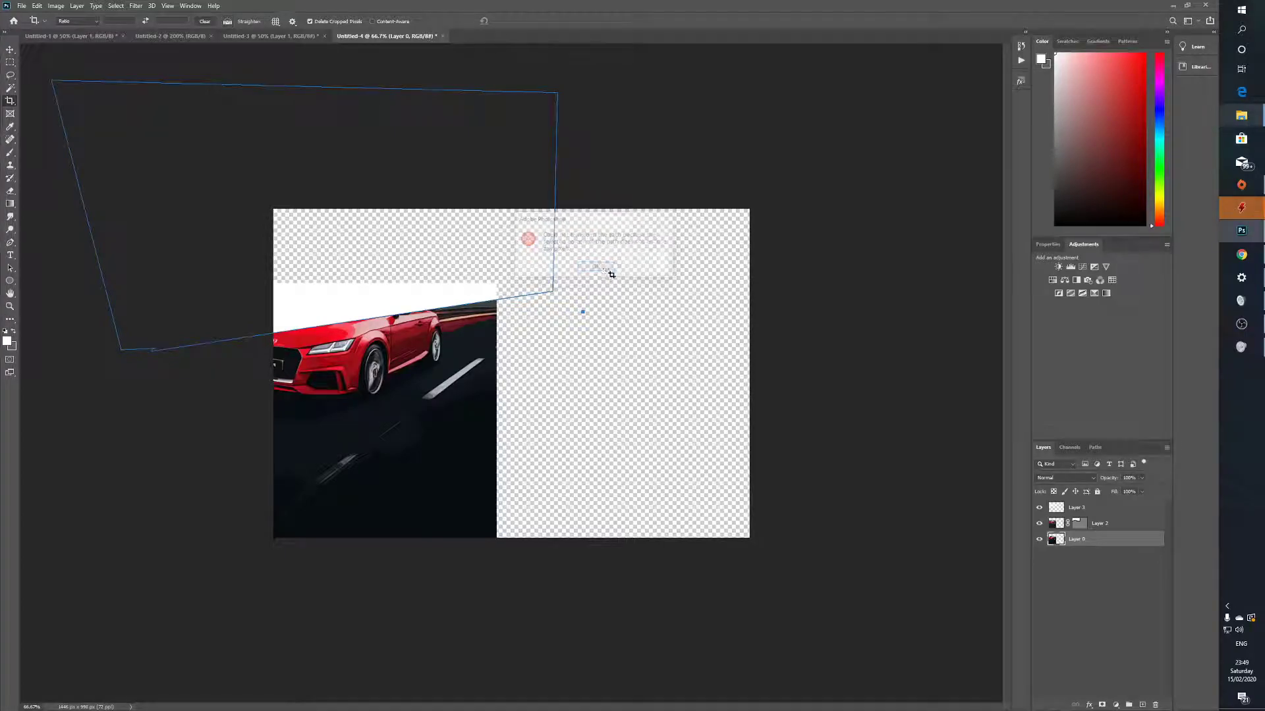
Step: Try a right-click menu on the canvas with the Marquee tool, then dismiss it and the error
click(10, 62)
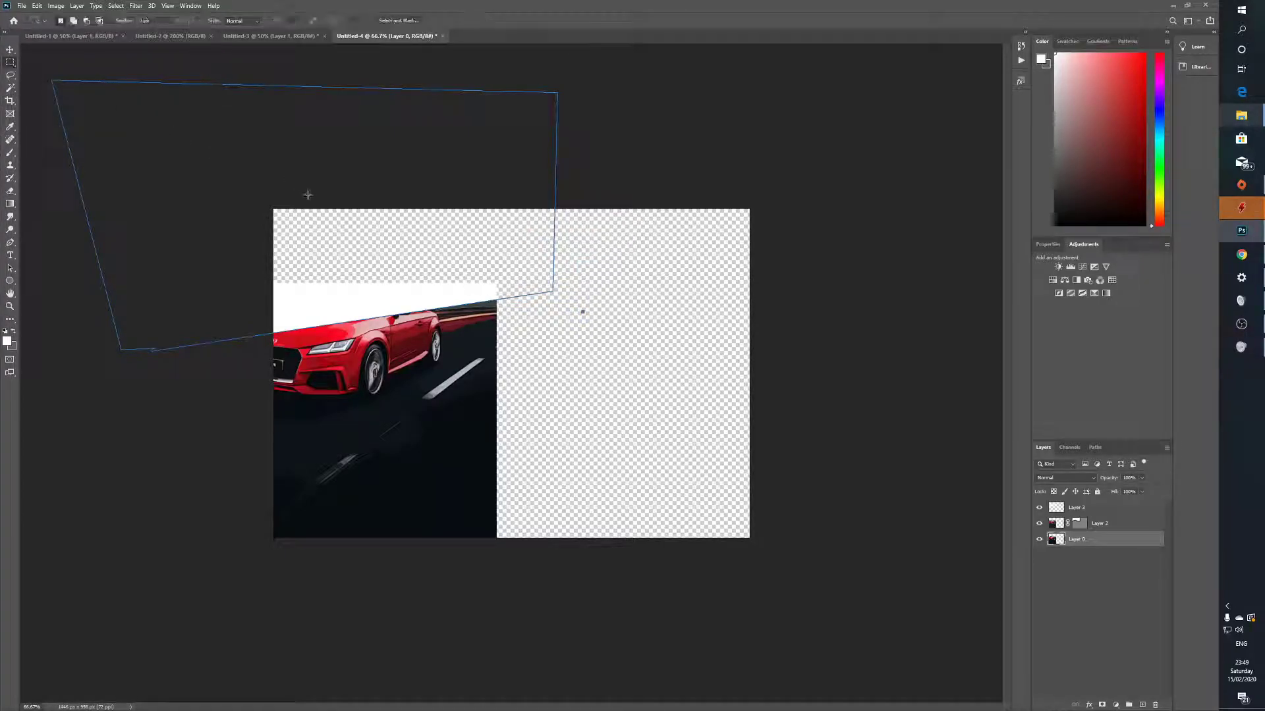
right_click(306, 194)
right_click(441, 254)
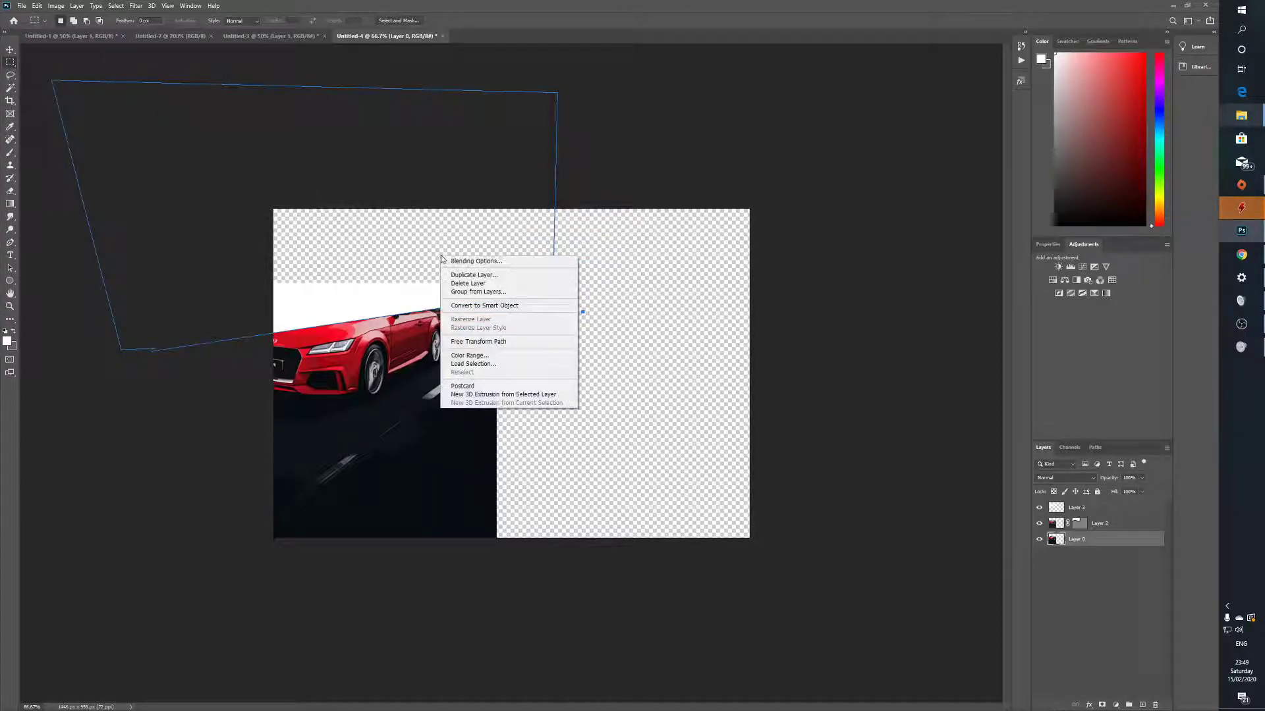
click(479, 341)
click(596, 268)
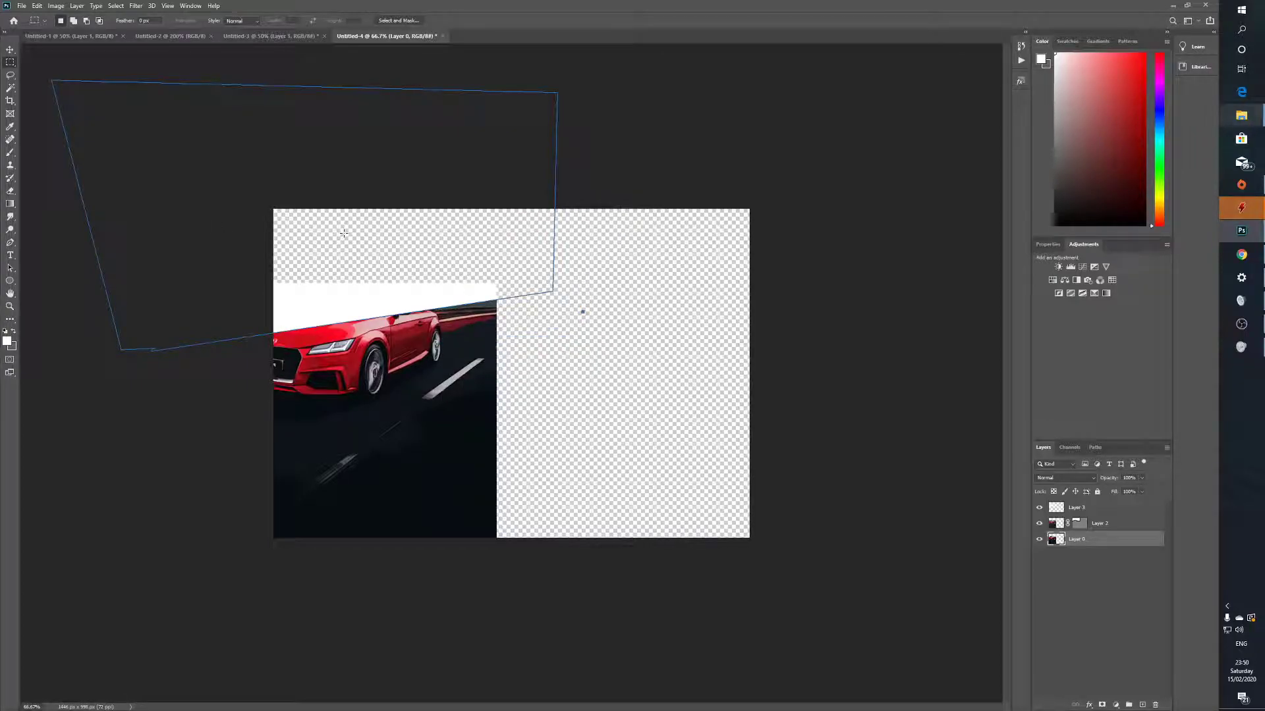
Step: Delete the leftover path outline using the Pen tool's right-click Delete Path
key(p)
right_click(457, 259)
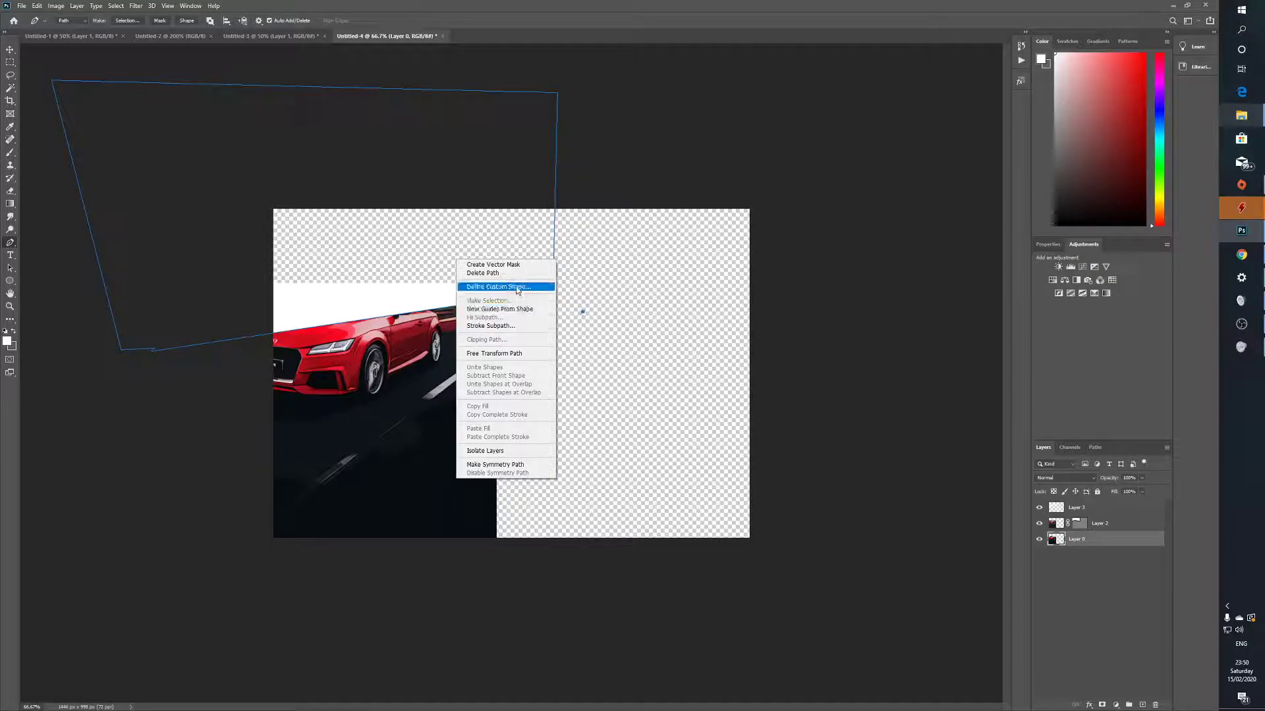
click(494, 286)
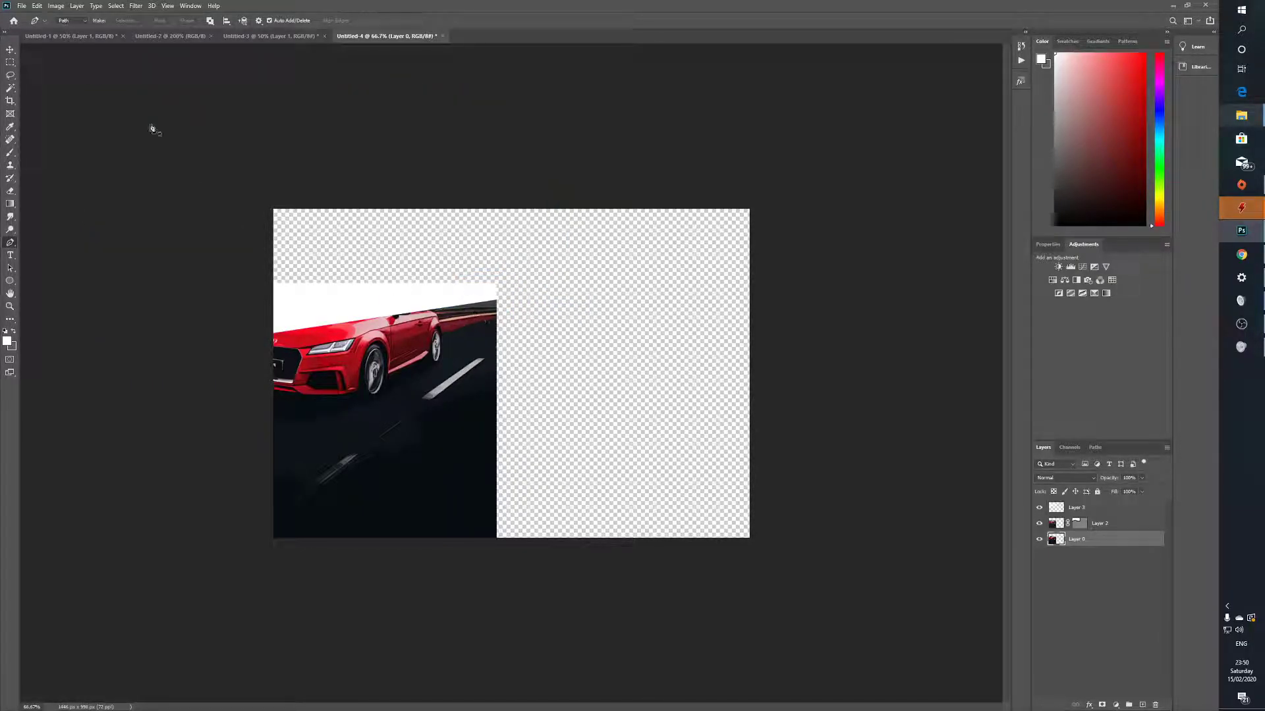
Step: Shift the car layer up-right and scale it beyond the canvas, then adjust the crop corner
click(10, 50)
drag(395, 415, 436, 375)
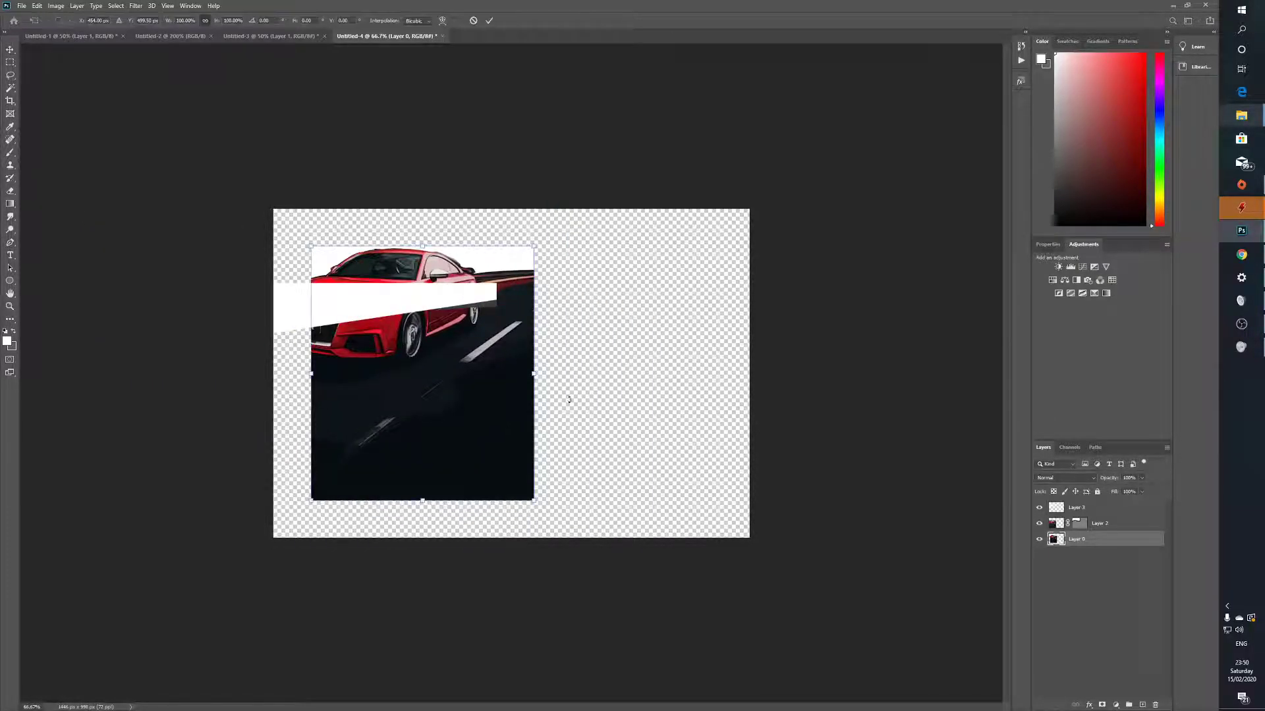
drag(534, 500, 781, 653)
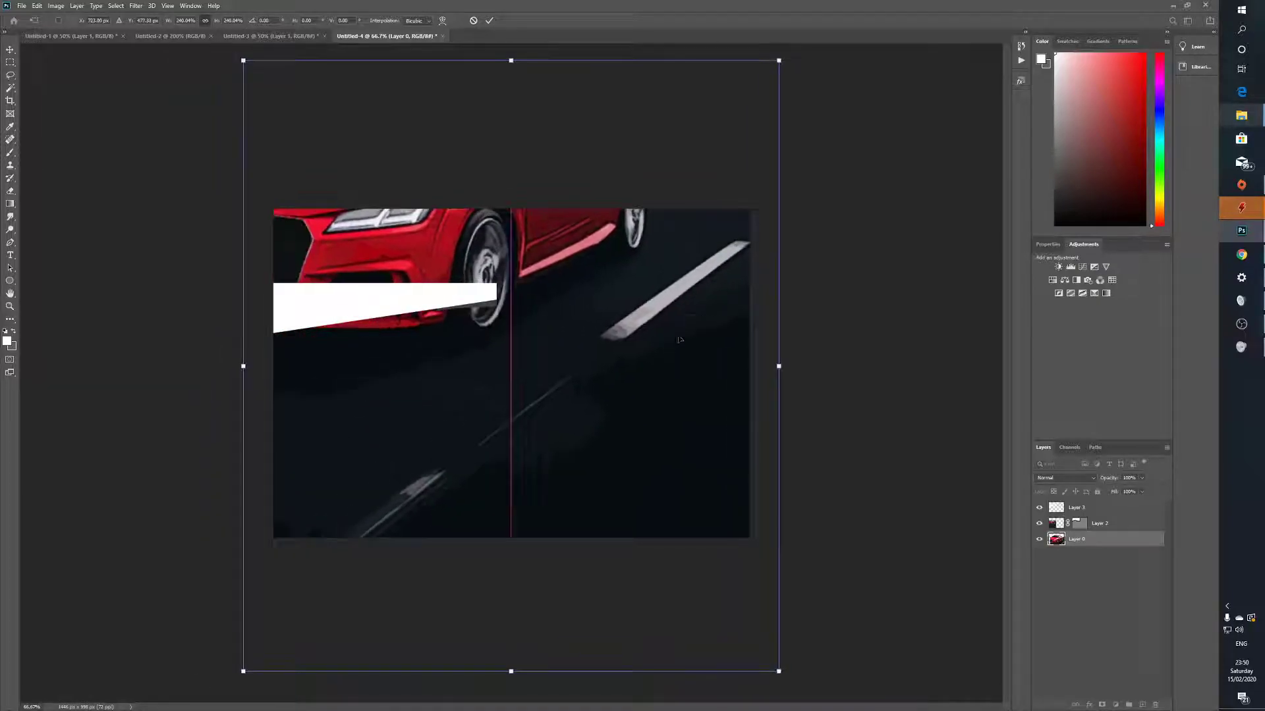
key(Return)
key(c)
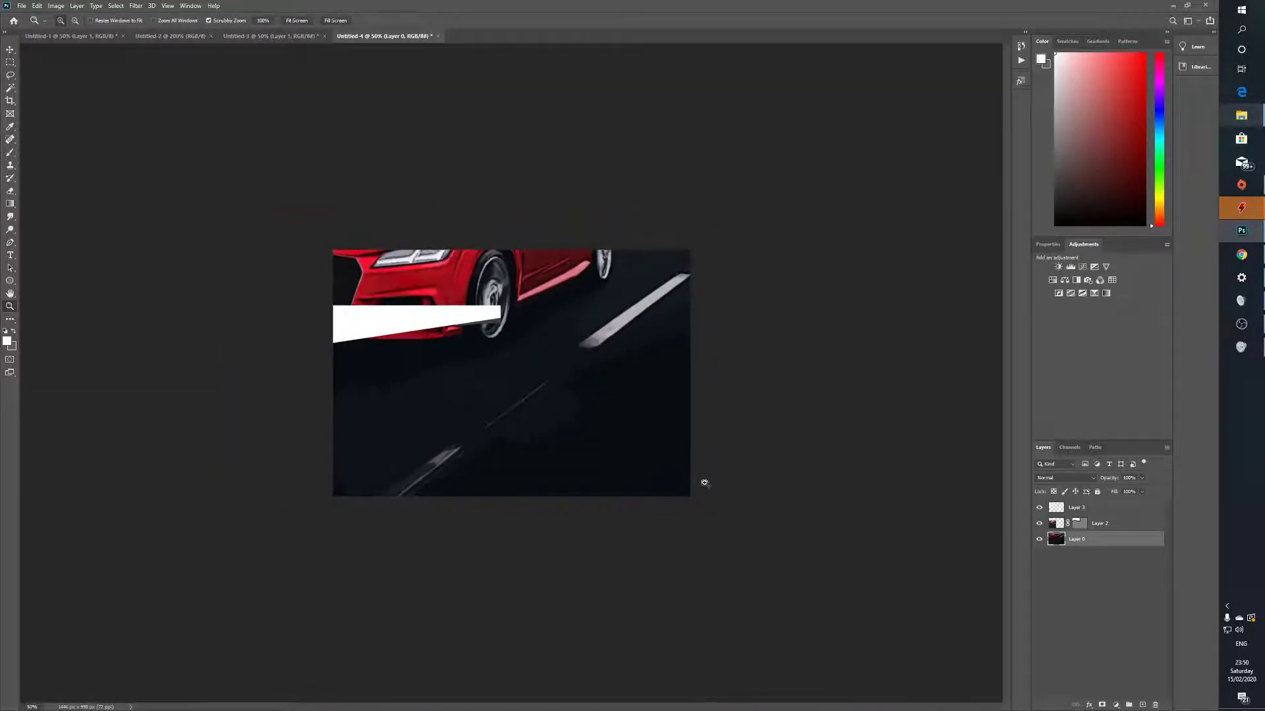
mouse_move(690, 491)
mouse_down()
mouse_move(593, 475)
mouse_move(772, 573)
mouse_up()
Step: Commit the crop, then enlarge the canvas past the image's lower-right corner
key(Return)
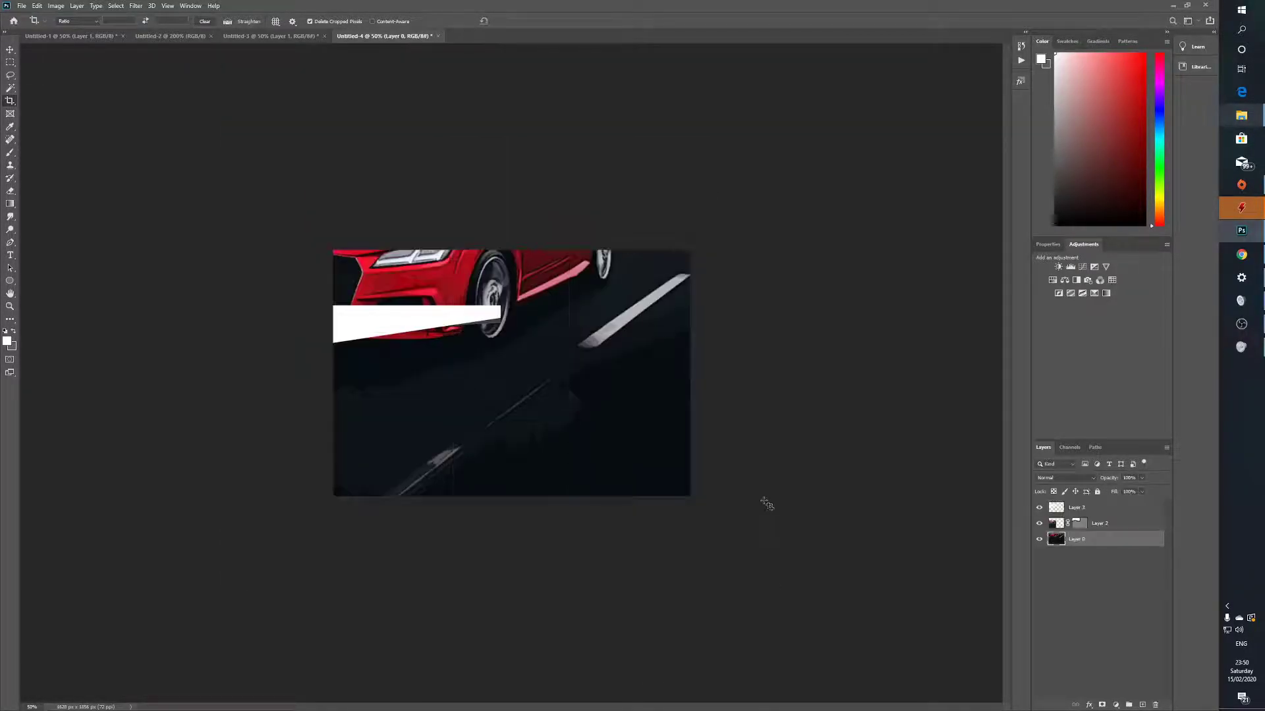
click(615, 344)
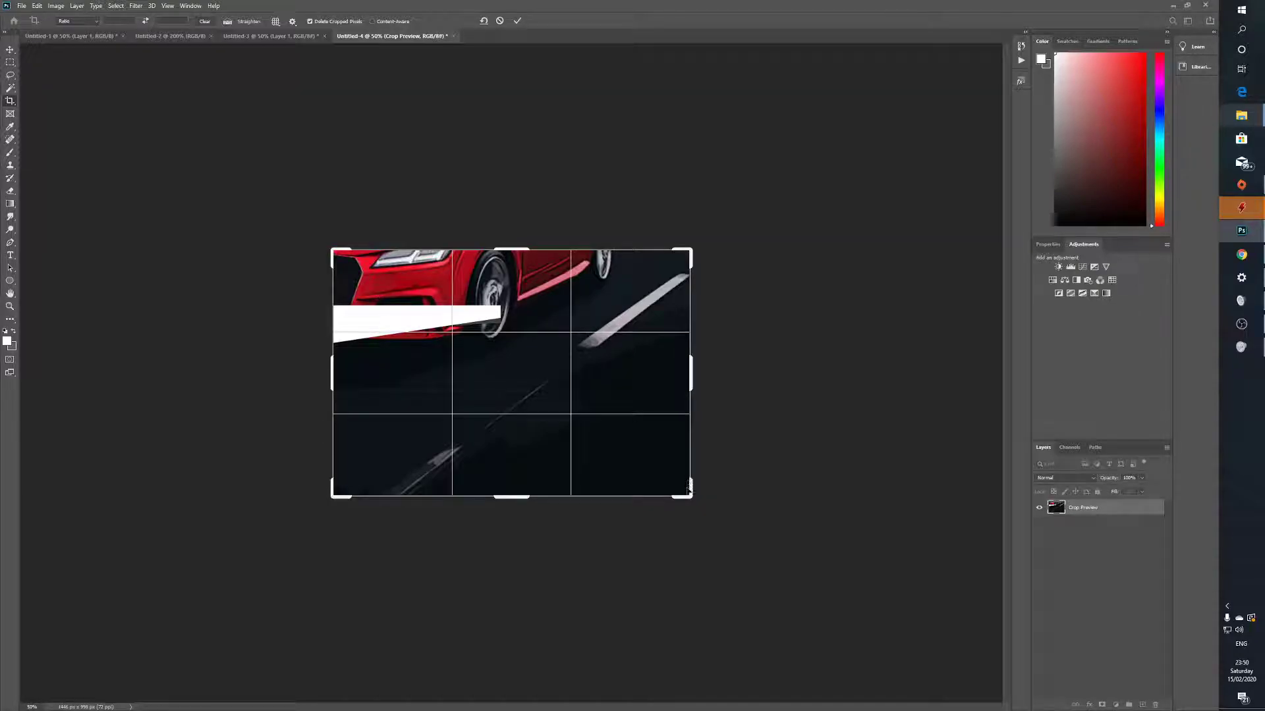
drag(689, 490, 860, 605)
key(Return)
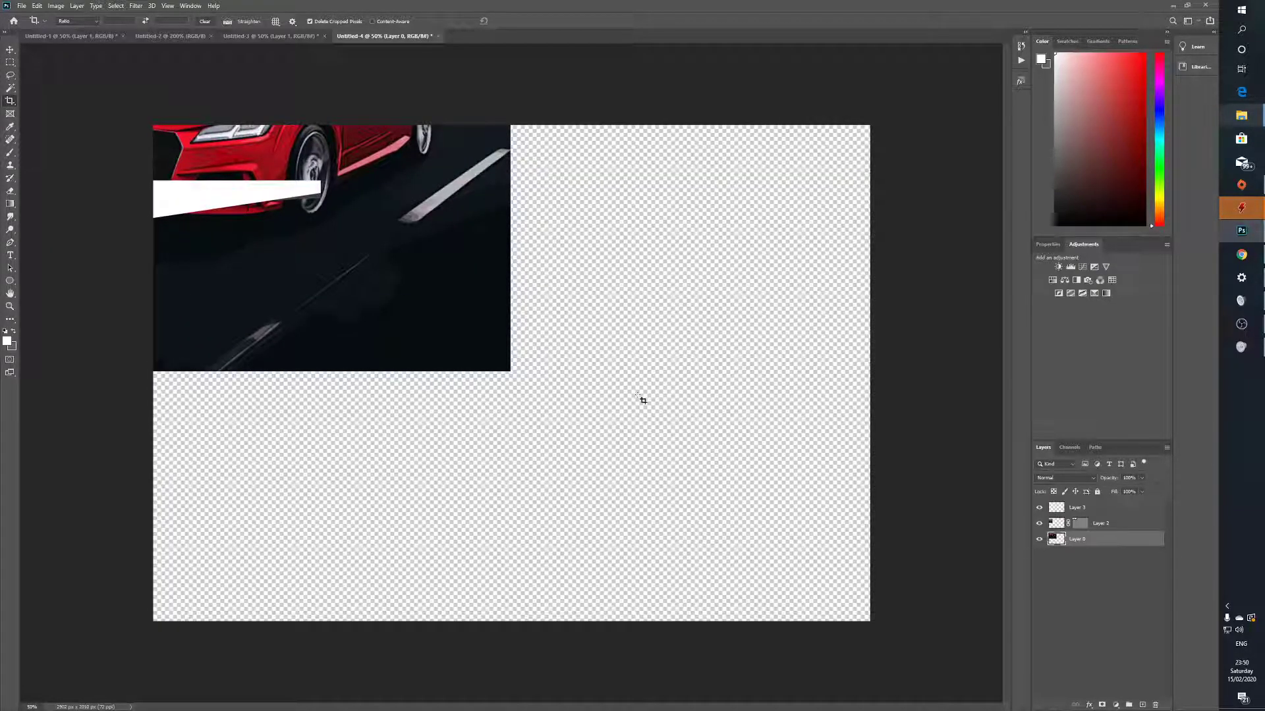
key(z)
scroll(522, 358, down, 2)
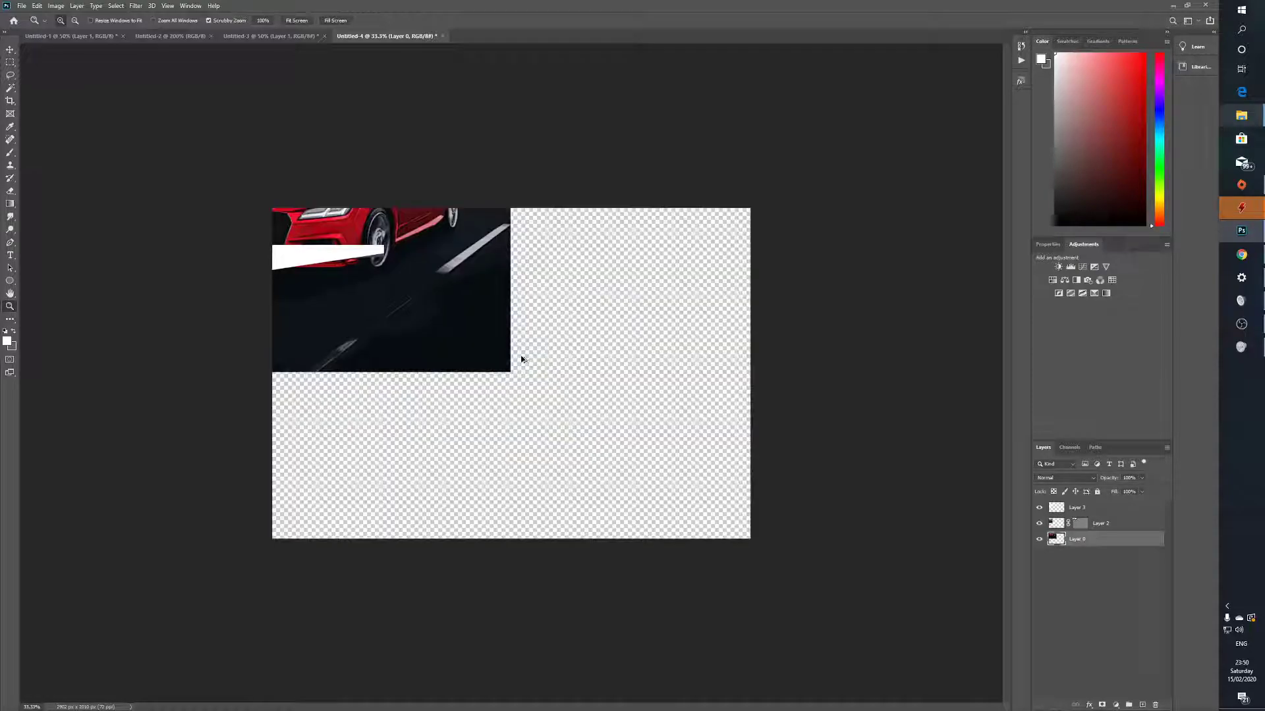
scroll(522, 358, down, 2)
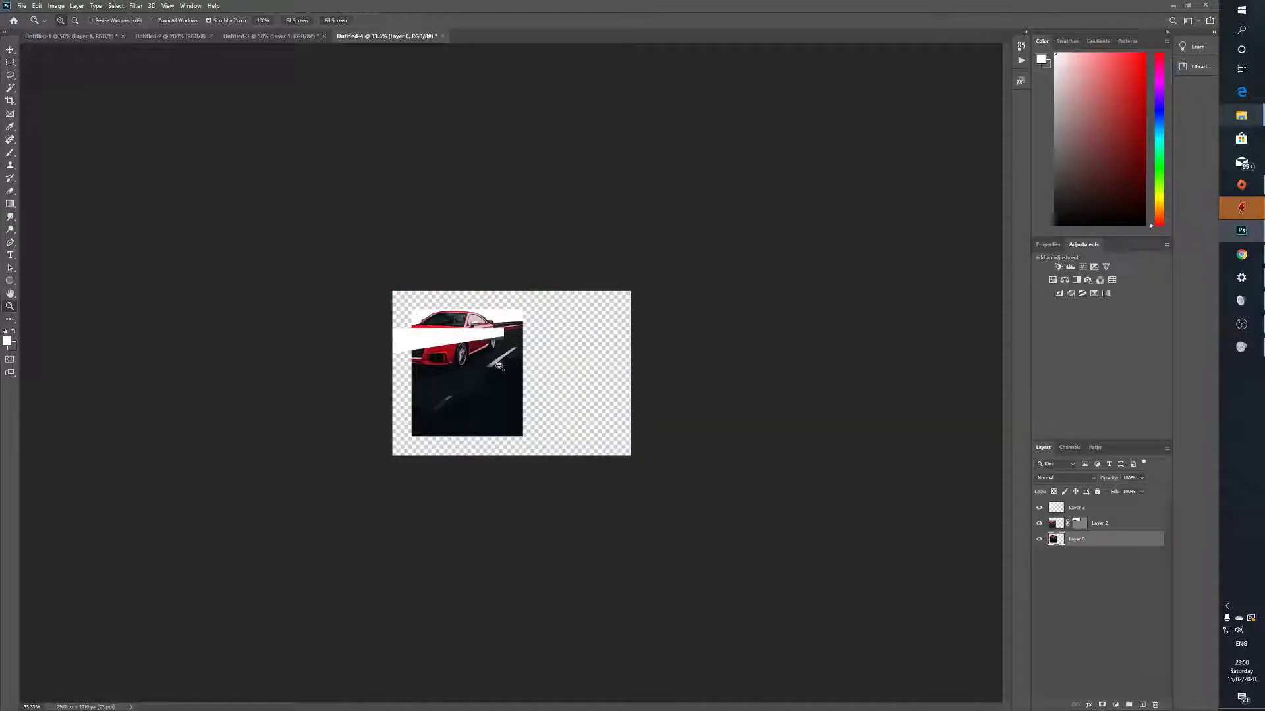
scroll(499, 366, up, 2)
Step: Move the car layer up-left and enlarge it again, then crop the canvas
key(ctrl+t)
drag(474, 356, 435, 313)
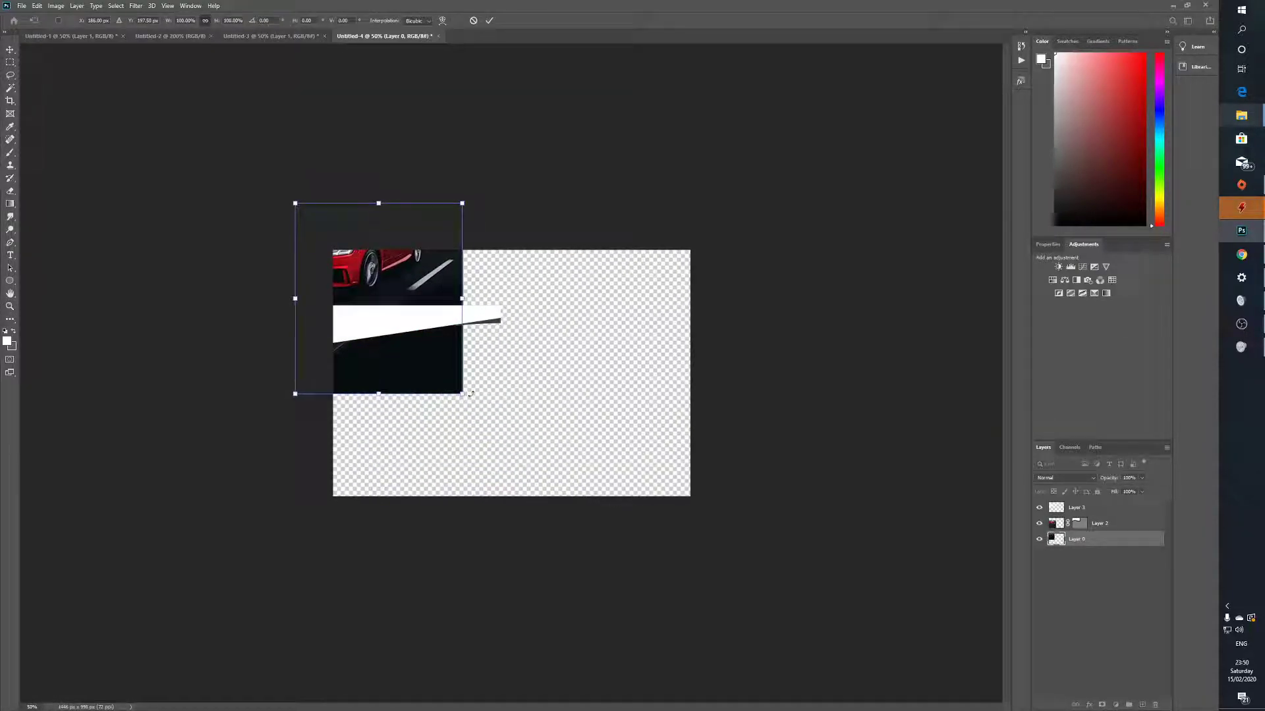
drag(468, 397, 847, 610)
key(Return)
key(c)
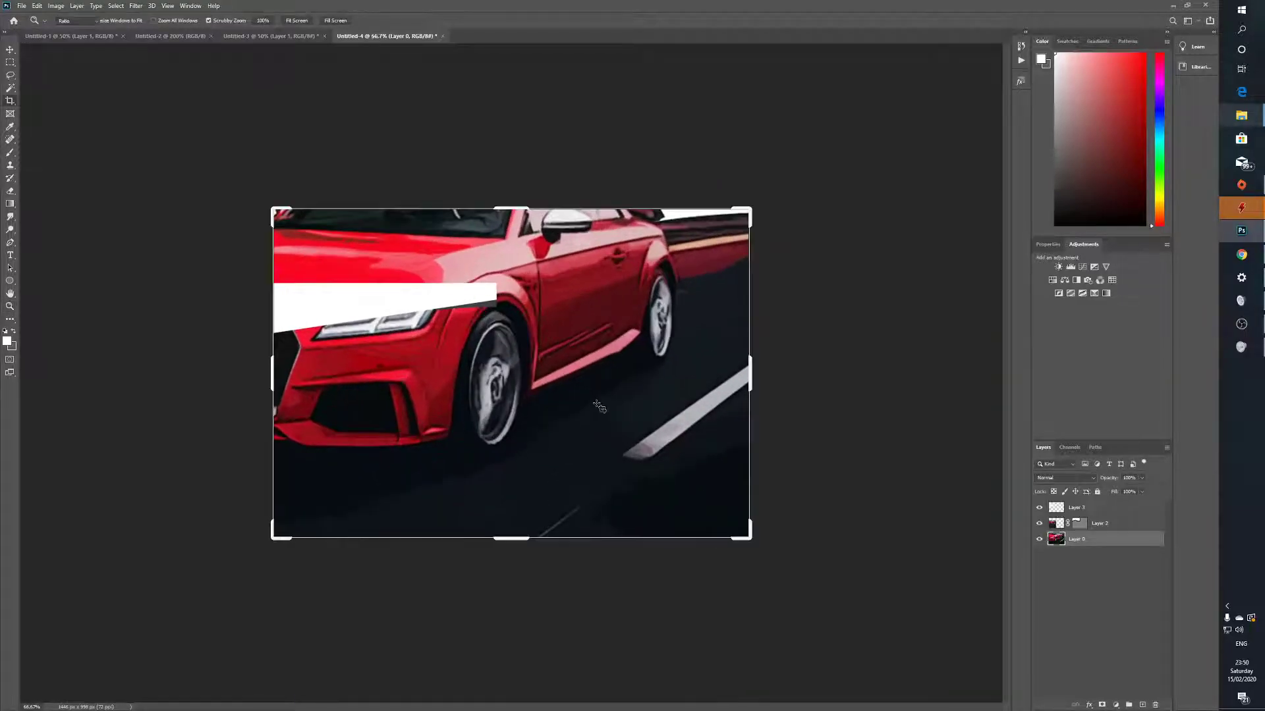
mouse_move(747, 534)
mouse_down()
mouse_move(791, 499)
mouse_move(753, 601)
mouse_move(818, 576)
mouse_move(776, 561)
mouse_up()
key(Return)
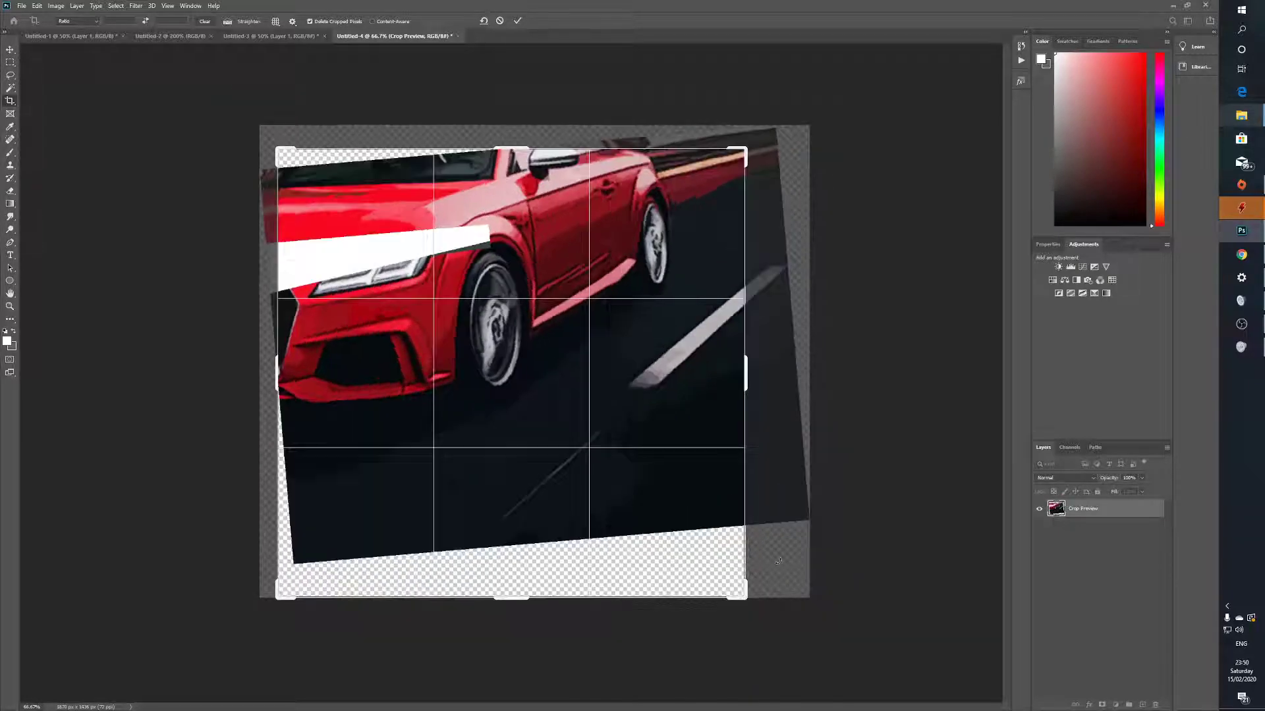
Step: Undo back through history to the original portrait scene of the car
key(Escape)
key(ctrl+z)
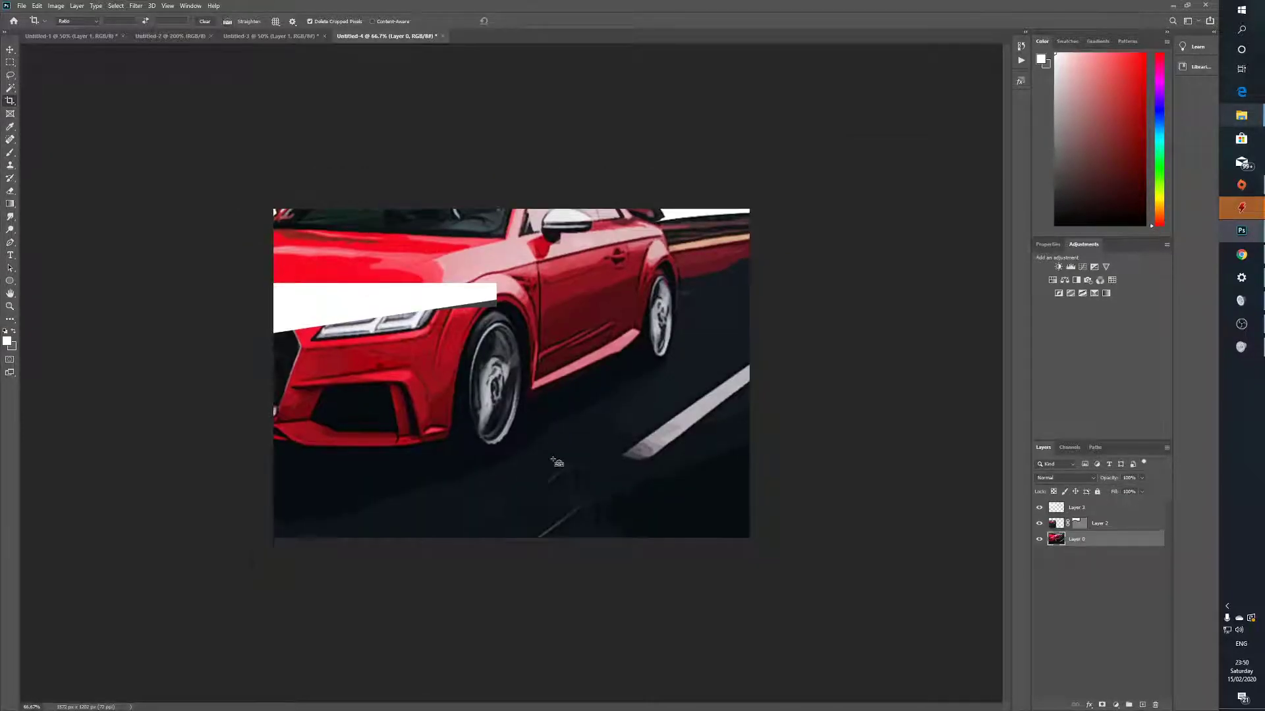
key(ctrl+z)
key(ctrl+z)
key(ctrl+z)
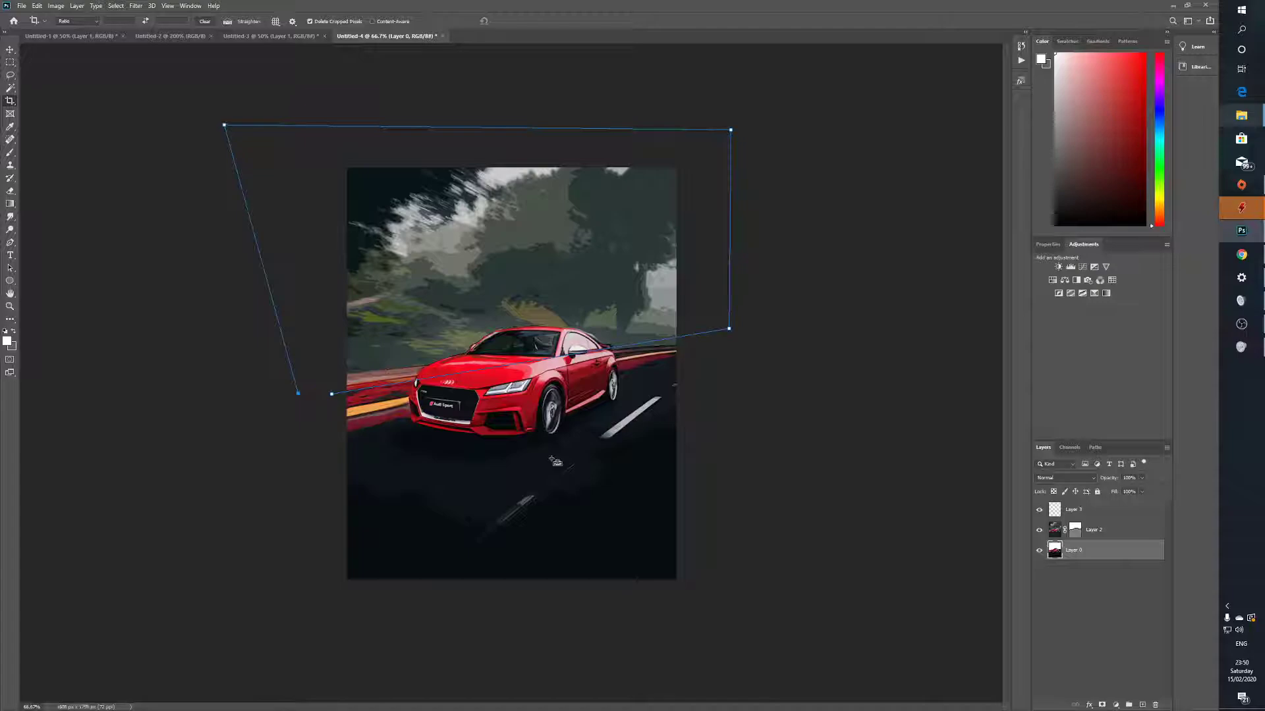
Step: Step back through history to the white-sky version with the Background layer
click(9, 50)
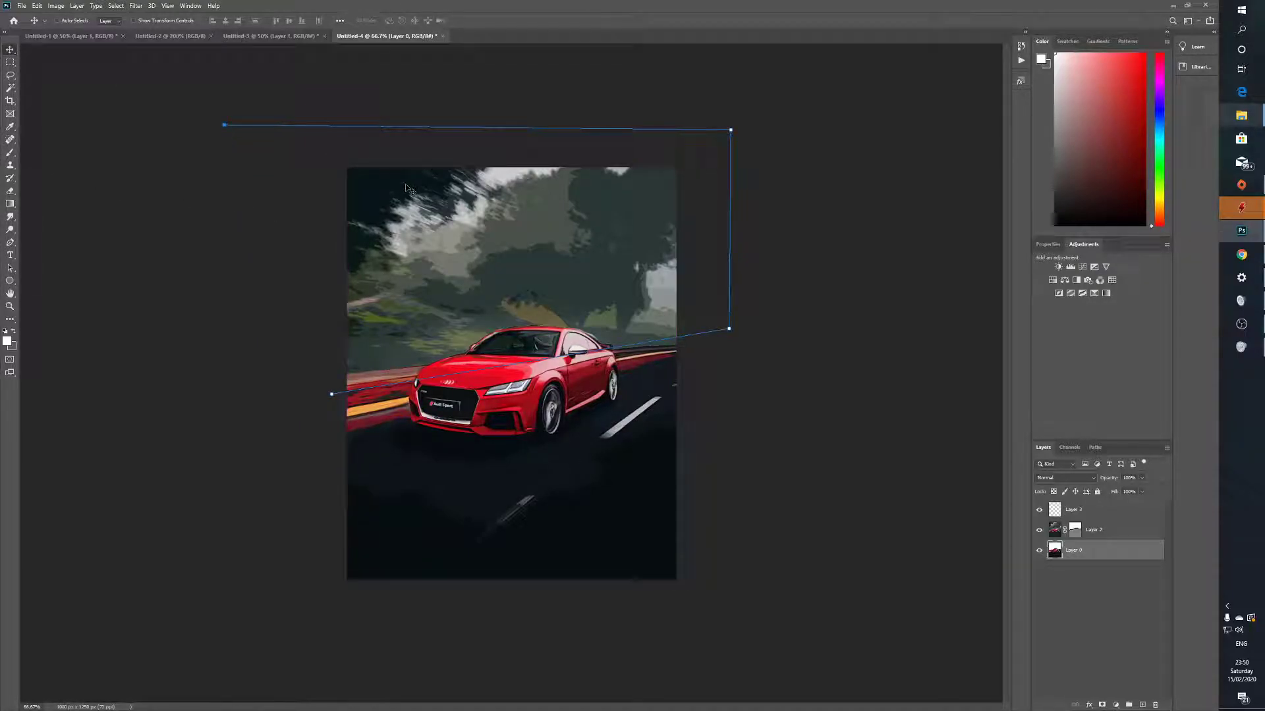
key(ctrl+z)
key(ctrl+z)
key(ctrl+z)
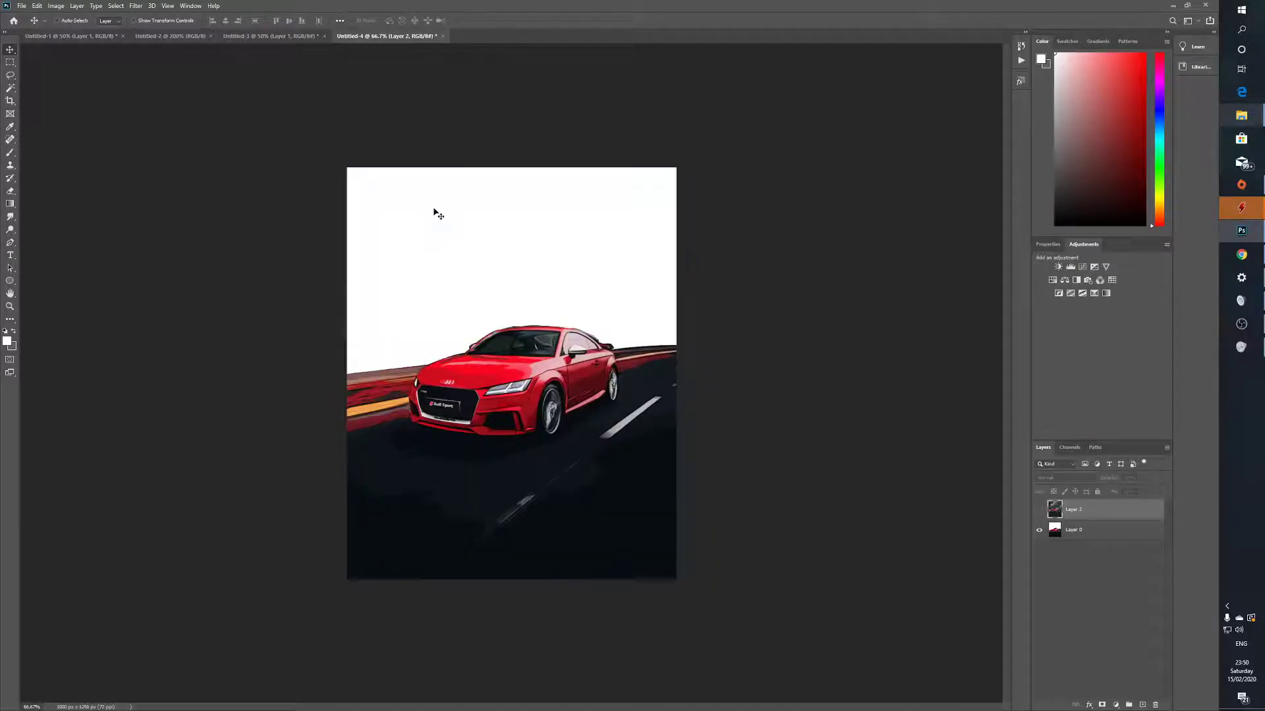
key(ctrl+alt+z)
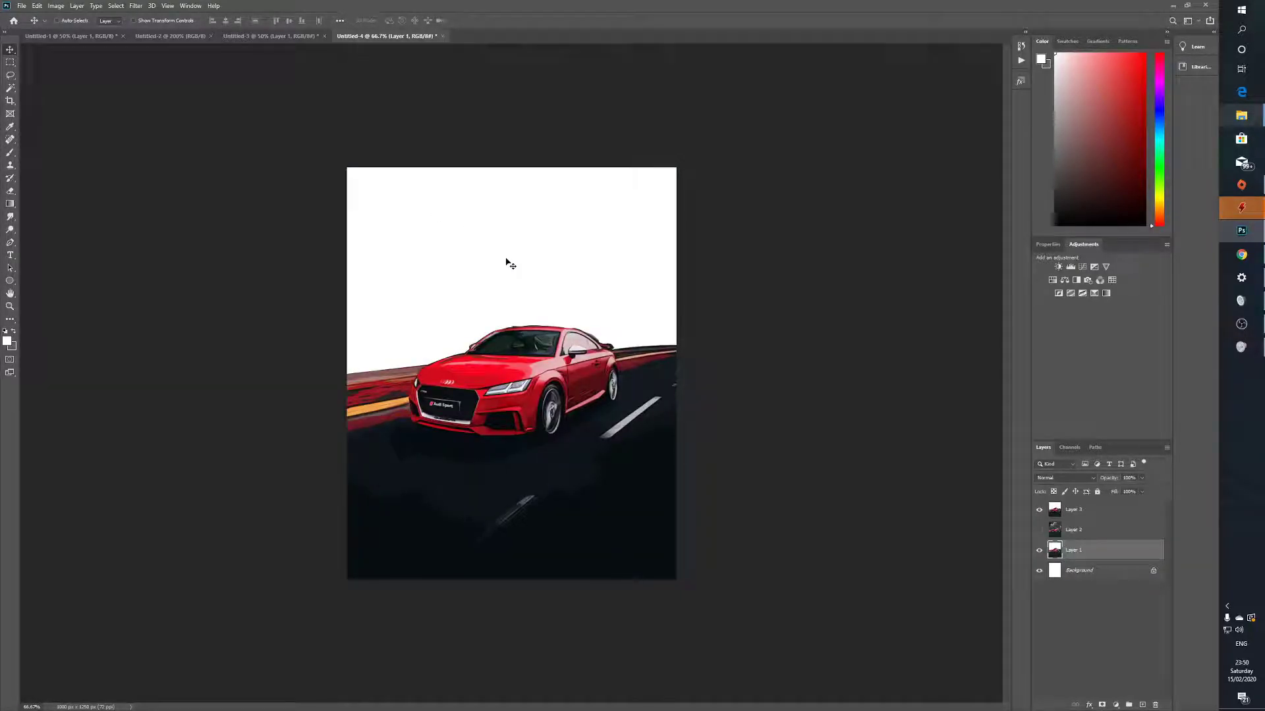